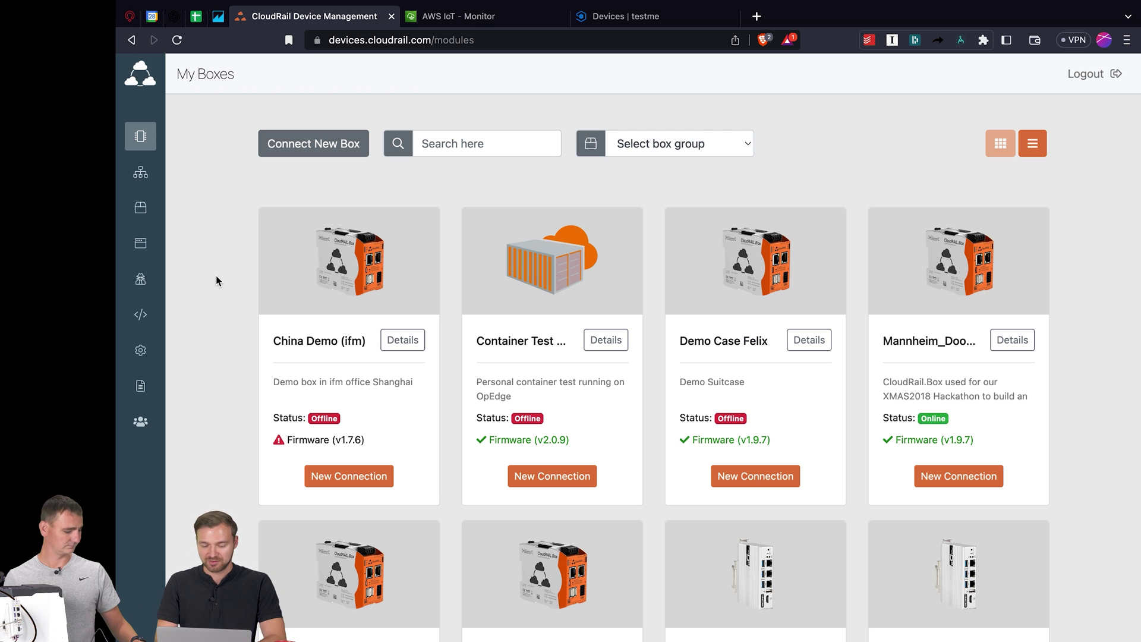
- Dismiss the Connect New Box form and open the Welotec Webinar box details
left_click(319, 145)
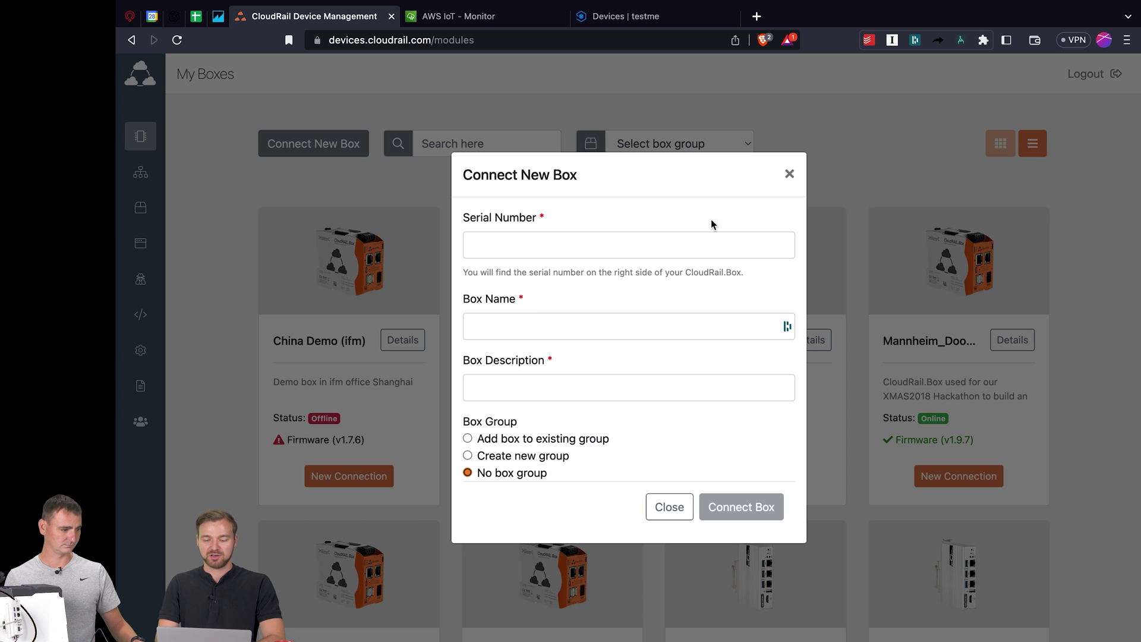
left_click(789, 175)
scroll(785, 305, "down", 7)
scroll(785, 307, "down", 3)
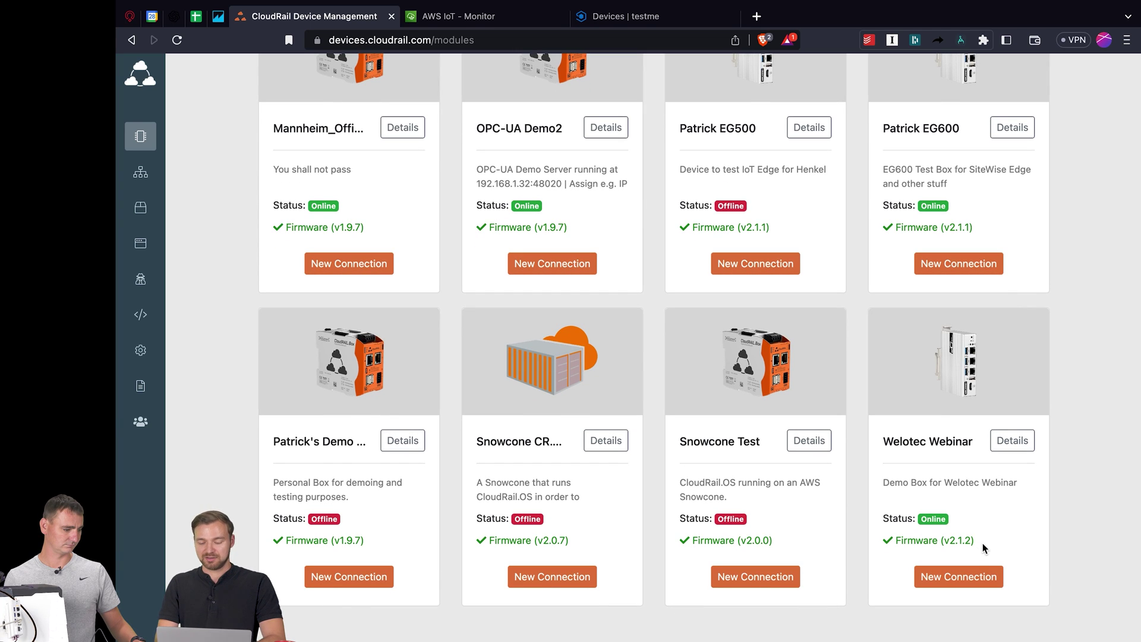
left_click(1012, 442)
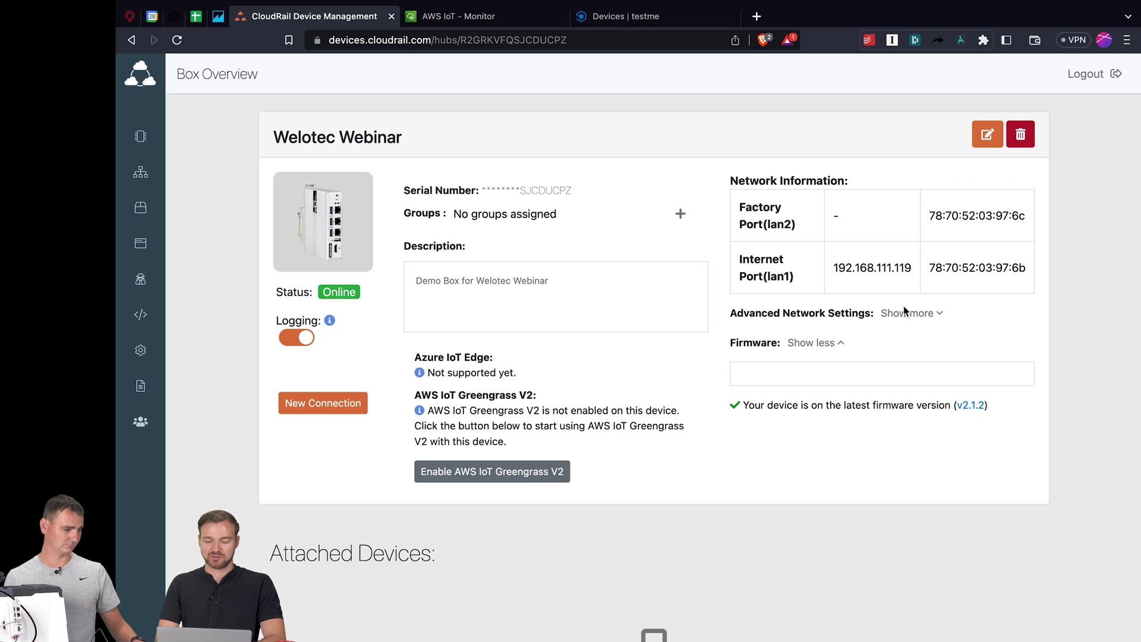
scroll(732, 391, "down", 1)
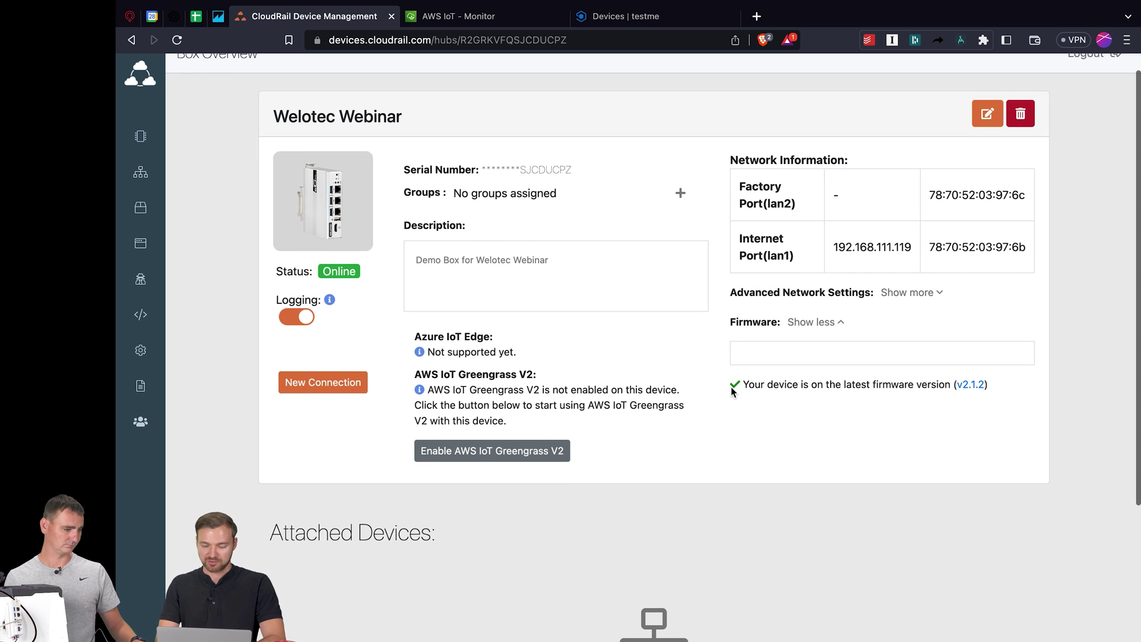
scroll(732, 391, "down", 1)
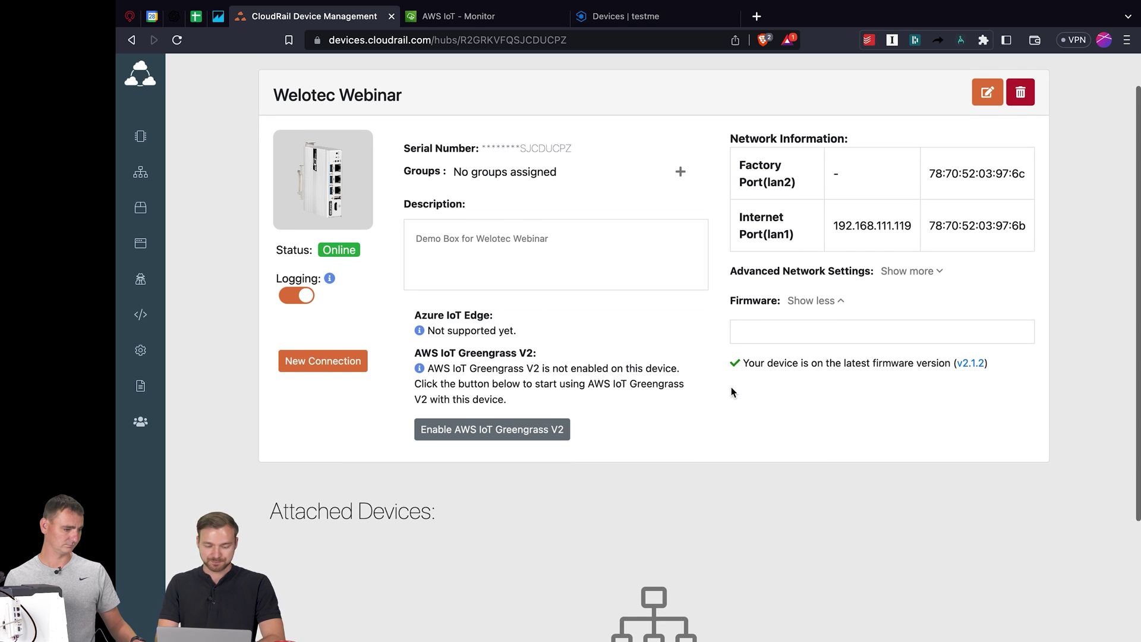
- Start a new connection from Directly Connected Sensors and list the ifm AL1303 ports
left_click(333, 365)
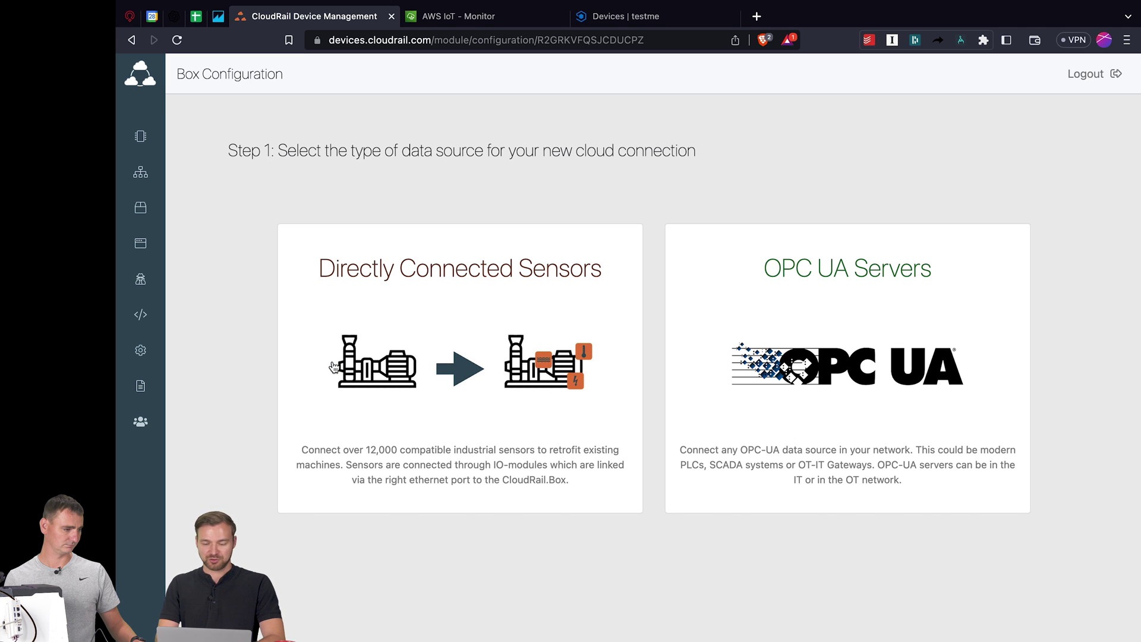
left_click(459, 297)
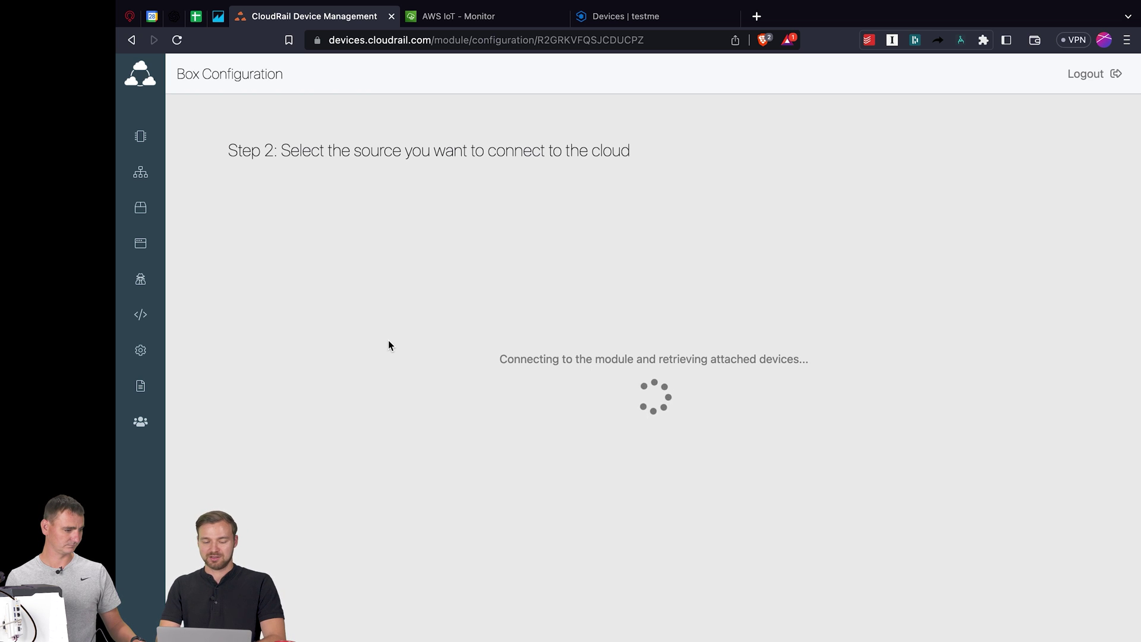
scroll(389, 344, "down", 2)
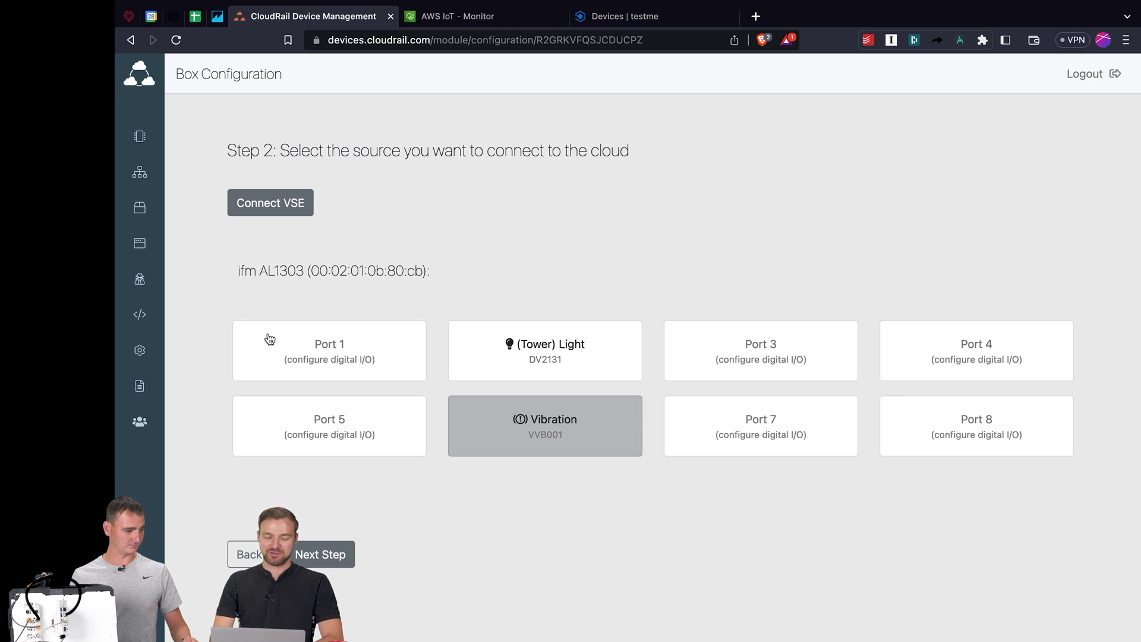
- Select the Vibration VVB001 port as the source and continue to its configuration
left_click(578, 360)
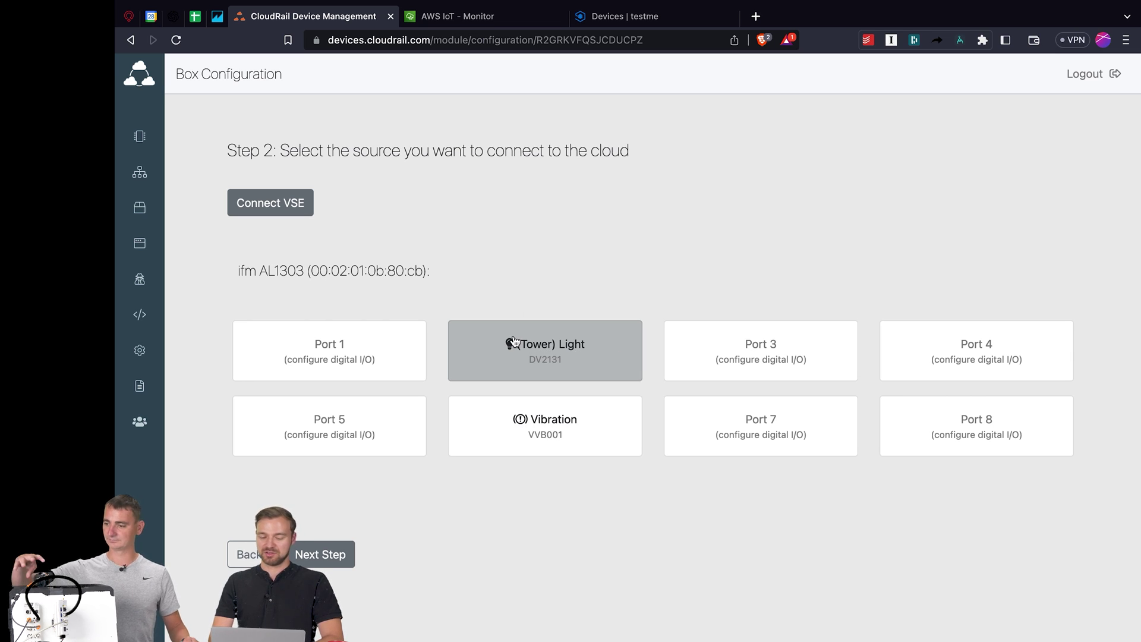
left_click(528, 445)
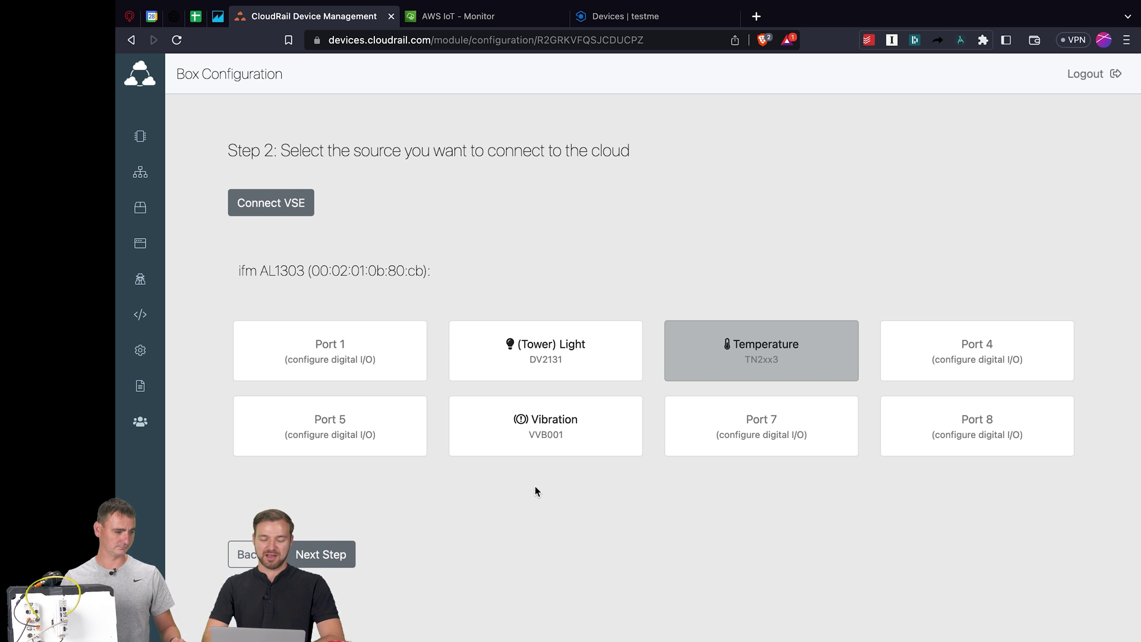
left_click(500, 437)
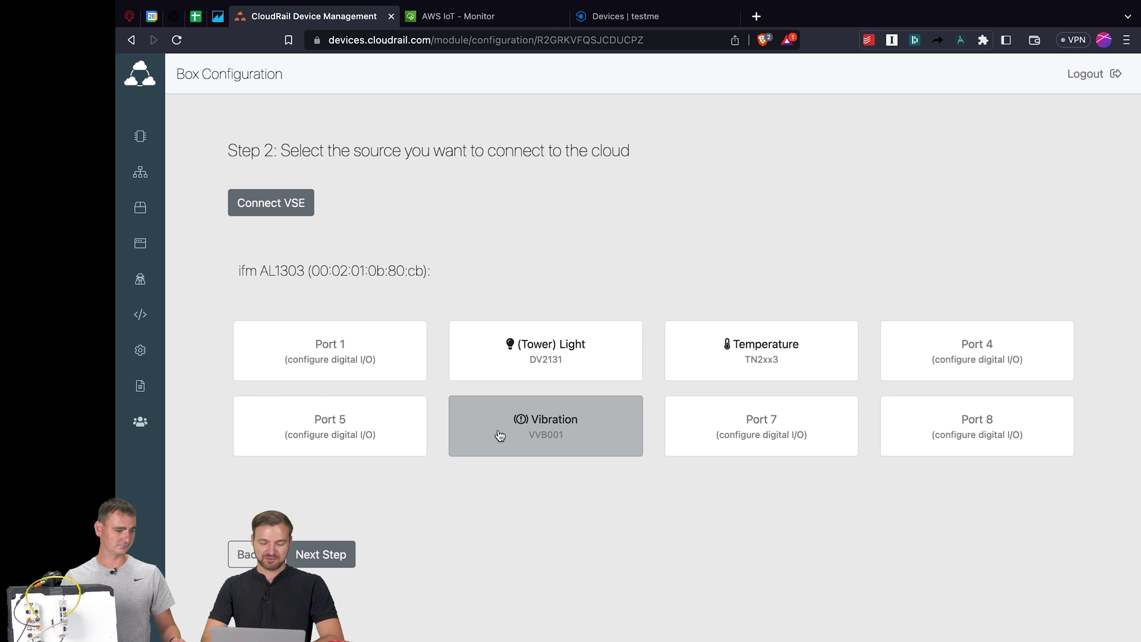
left_click(340, 556)
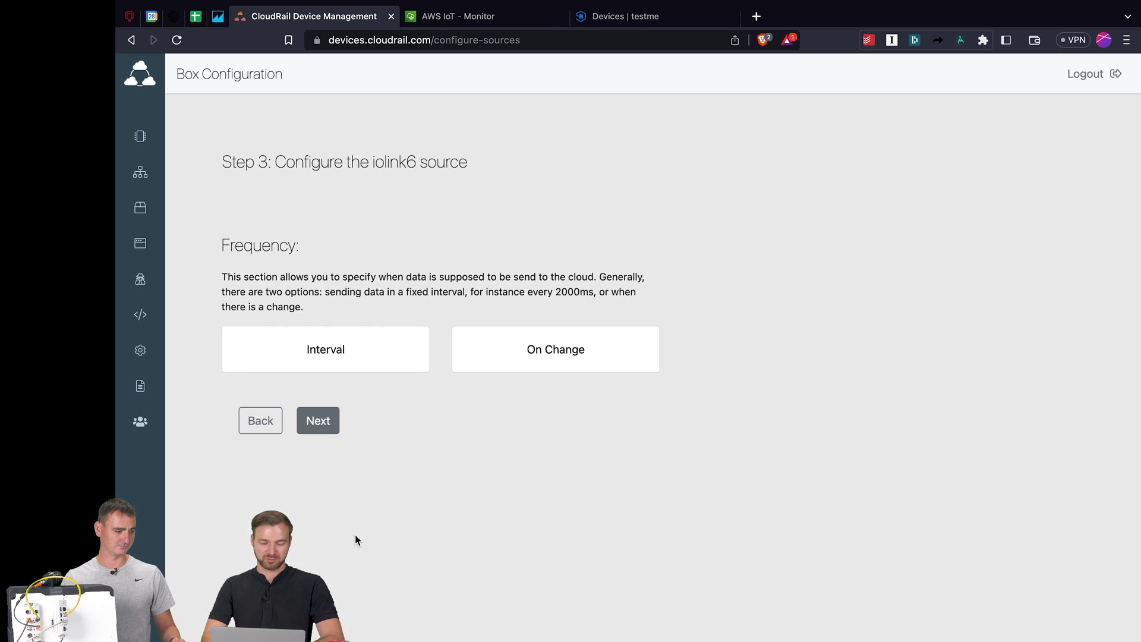
- Set the send frequency to Interval with 500 ms
left_click(374, 351)
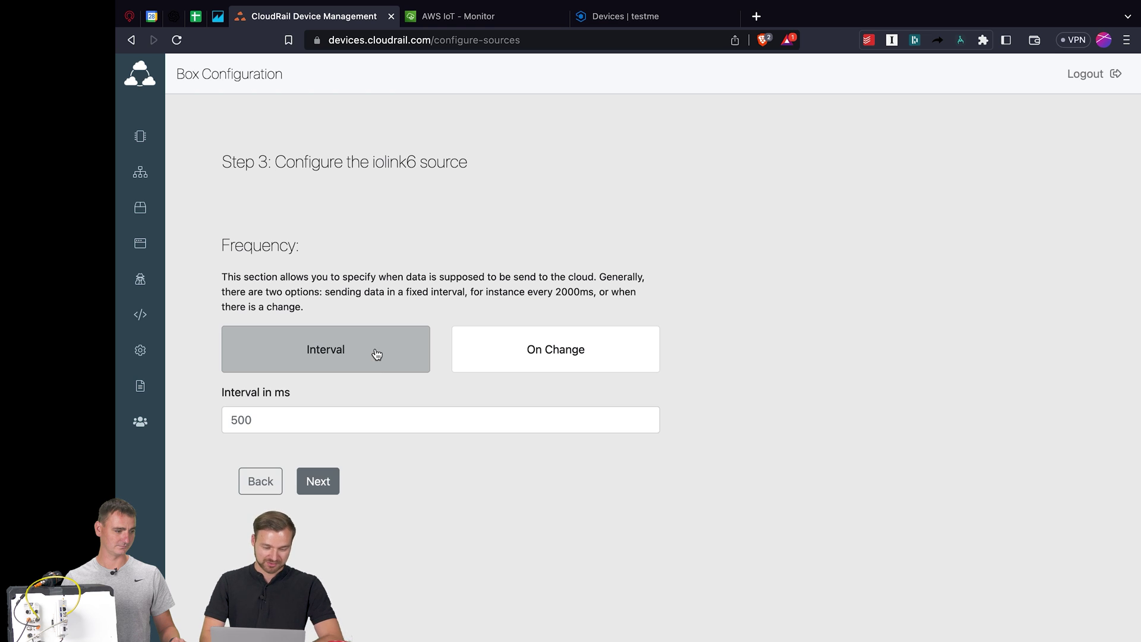
left_click(327, 427)
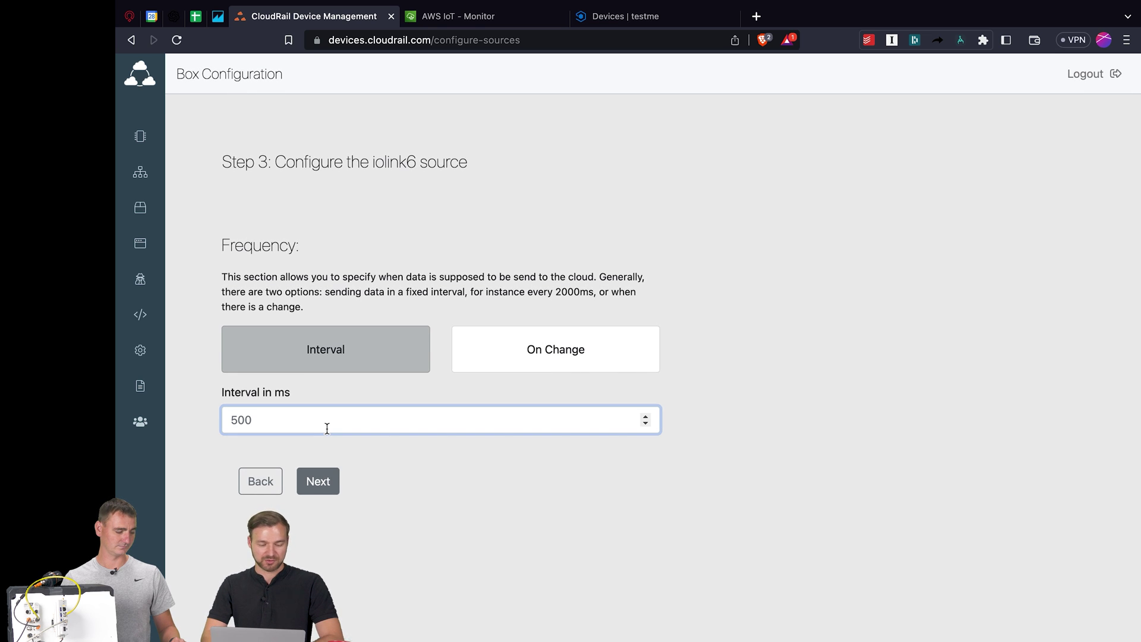
type("500")
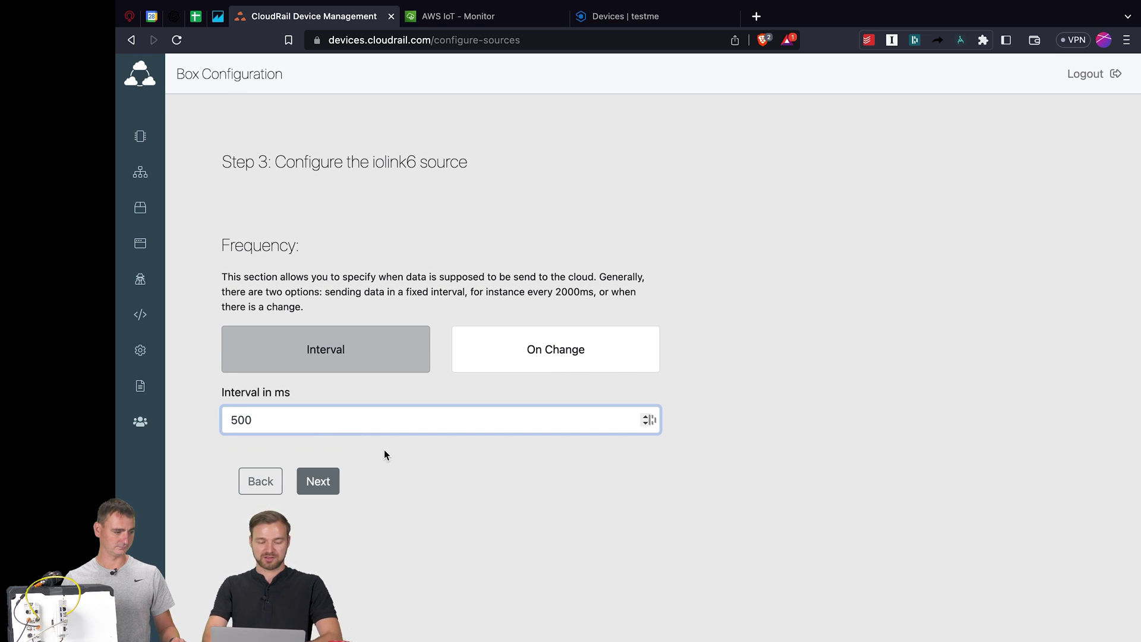
left_click(329, 484)
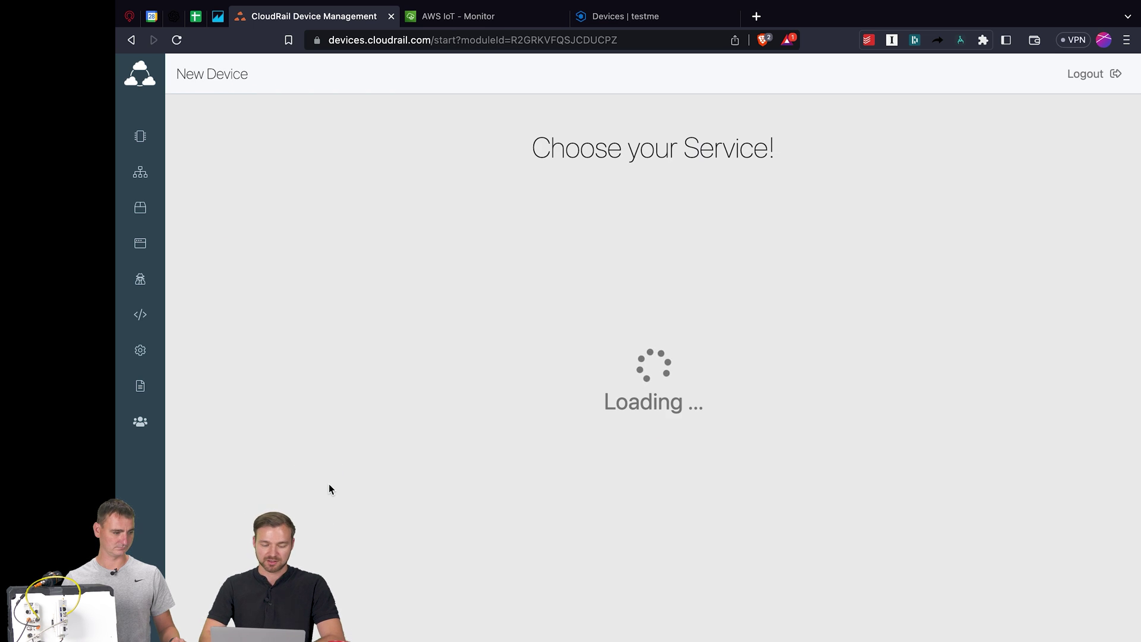
- Create AWS IoT Core device fhekfhwekuf using the saved AWS account credentials
scroll(528, 419, "down", 2)
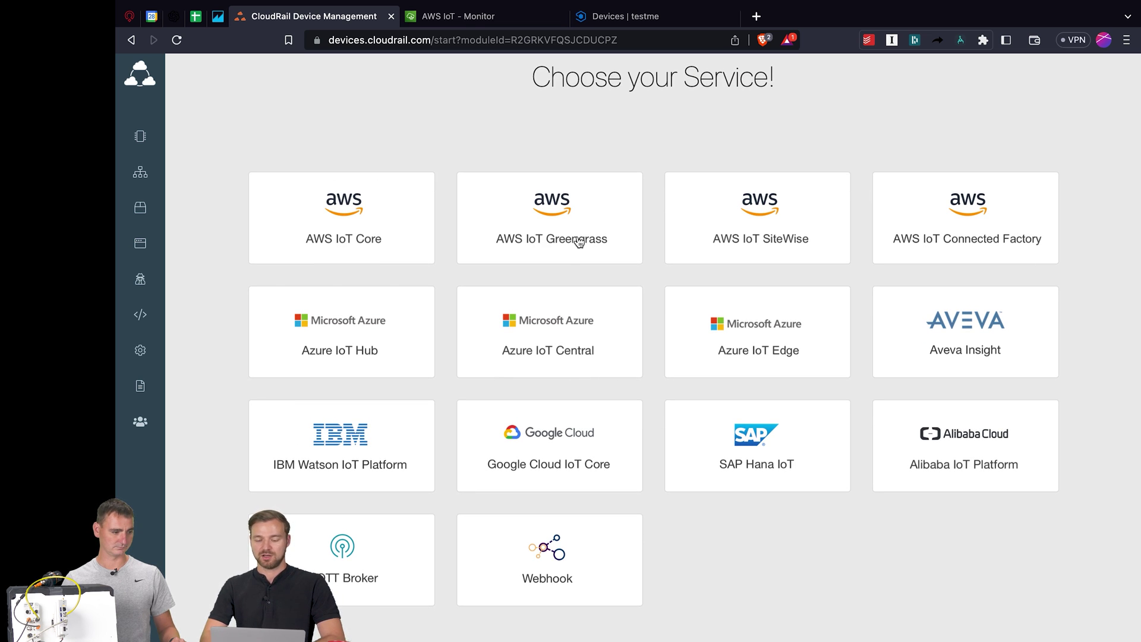
left_click(331, 216)
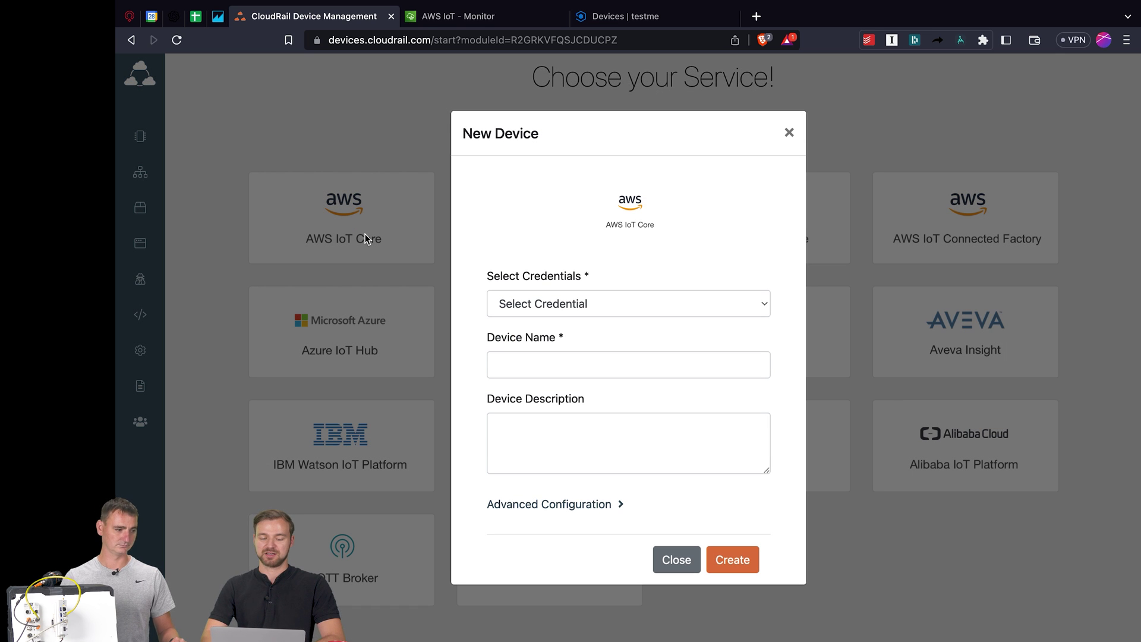
left_click(591, 303)
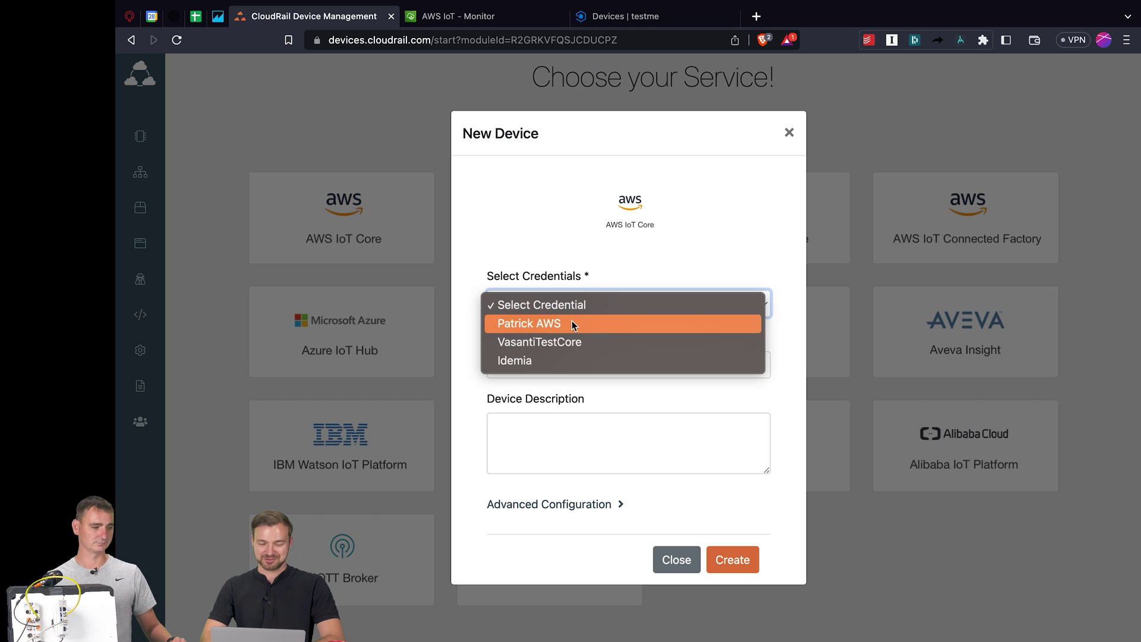
left_click(580, 325)
left_click(521, 363)
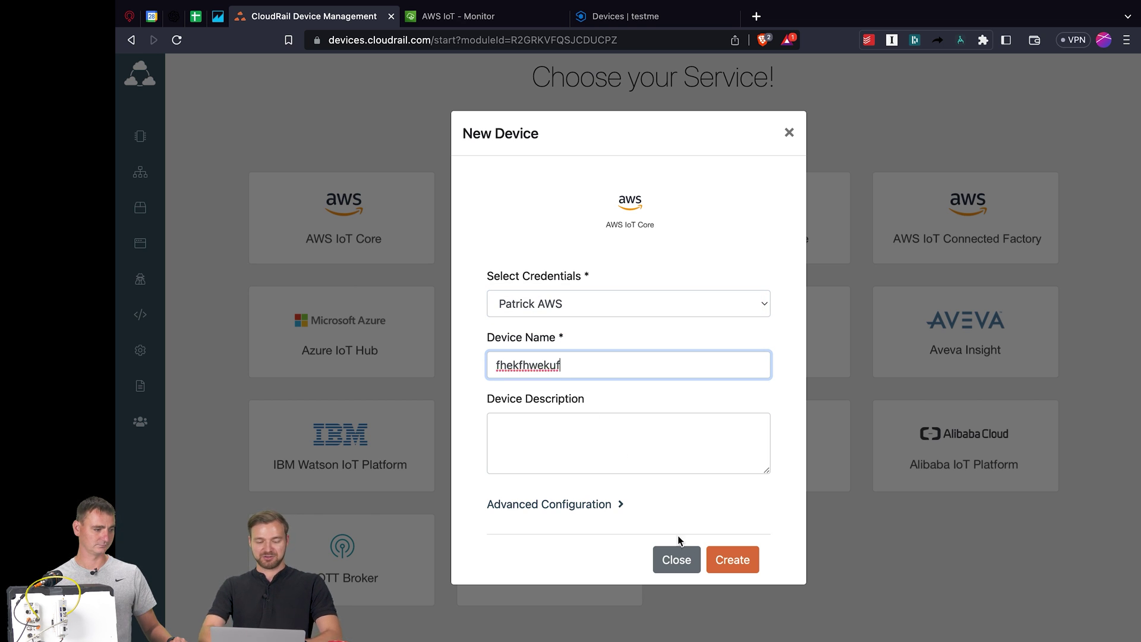
left_click(736, 565)
left_click(741, 564)
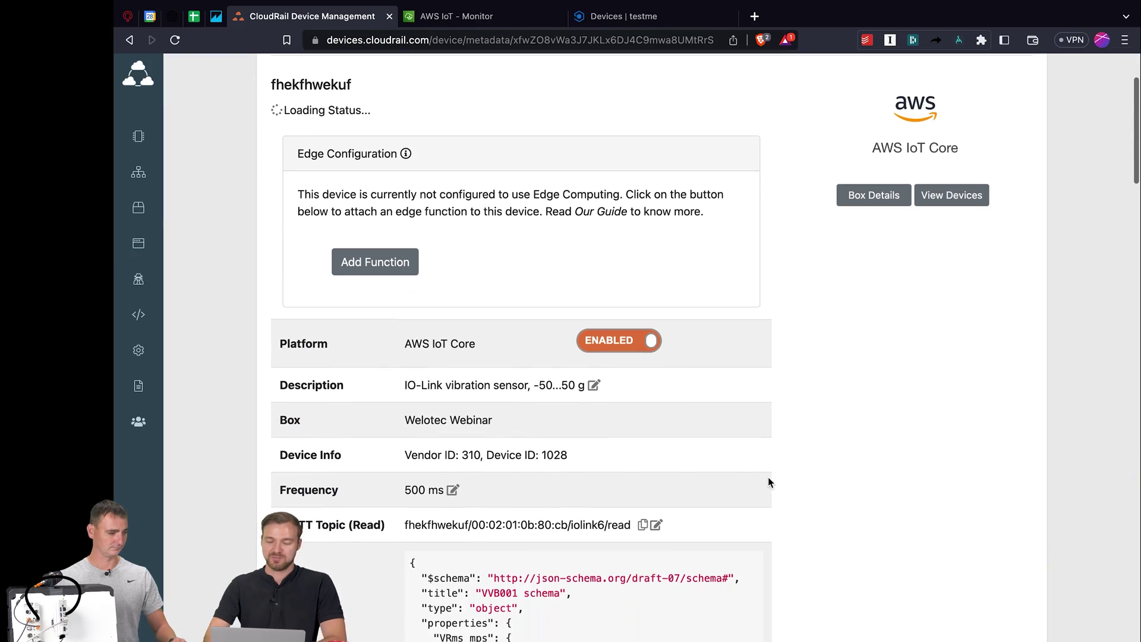
- Review the fhekfhwekuf device's VVB001 data schema and sample JSON, then return to the top
scroll(768, 482, "down", 2)
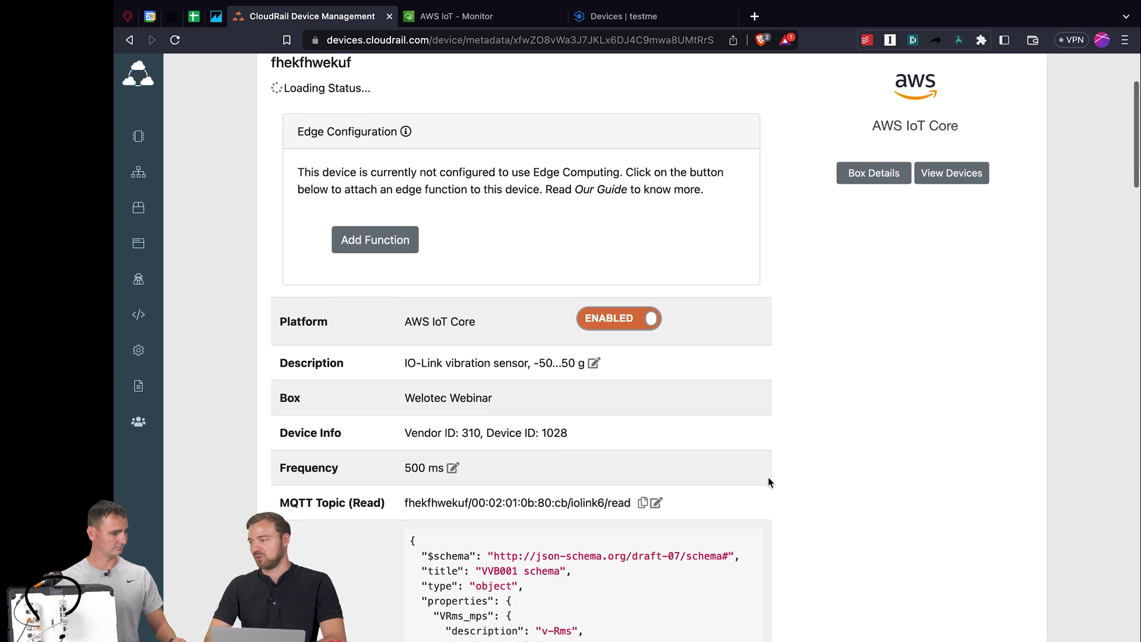
scroll(757, 445, "down", 8)
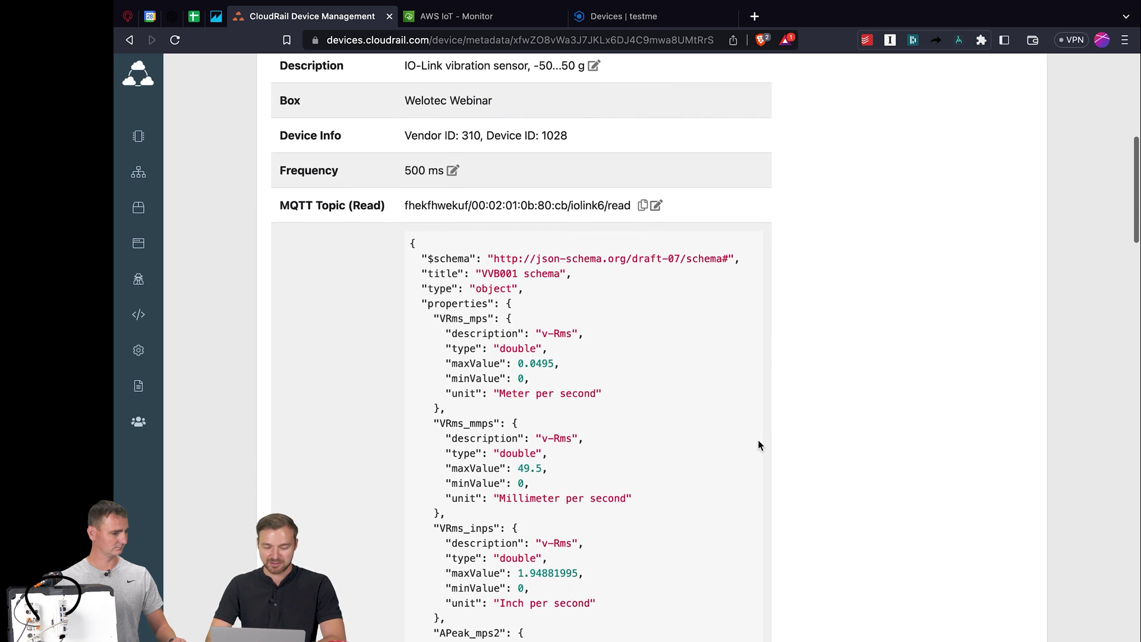
scroll(758, 445, "down", 1)
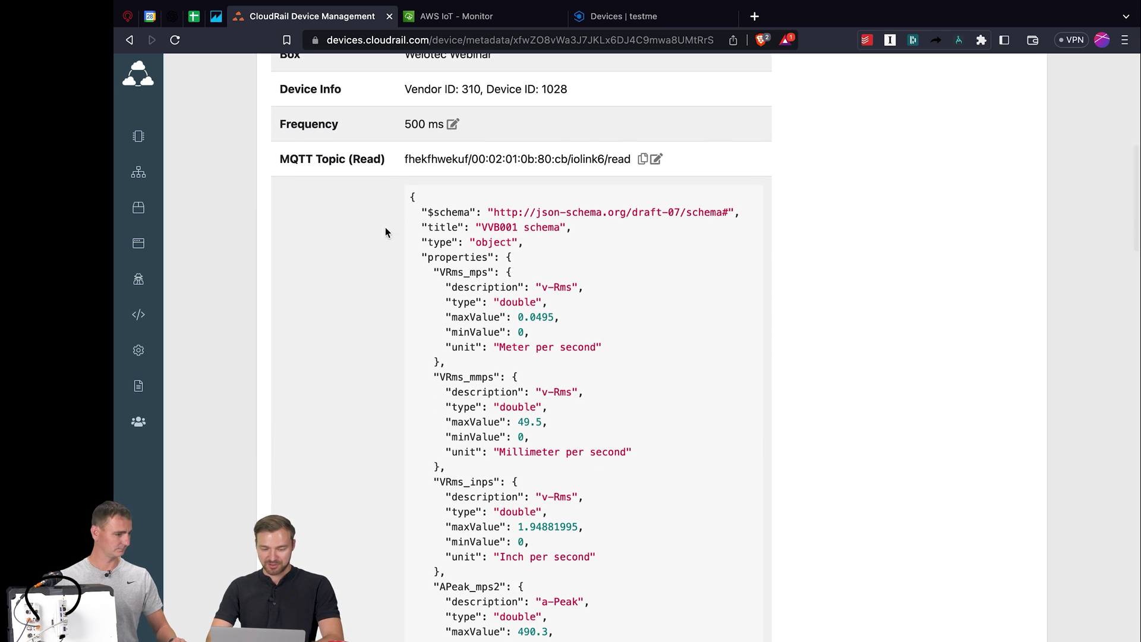
scroll(407, 206, "down", 1)
scroll(458, 312, "down", 7)
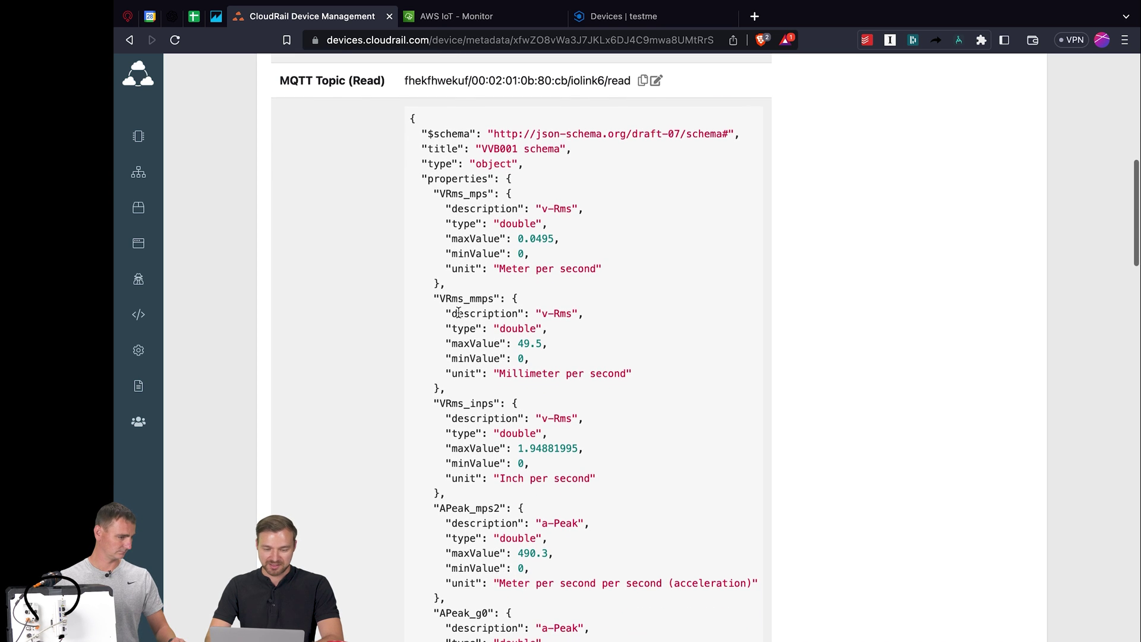
scroll(481, 395, "down", 15)
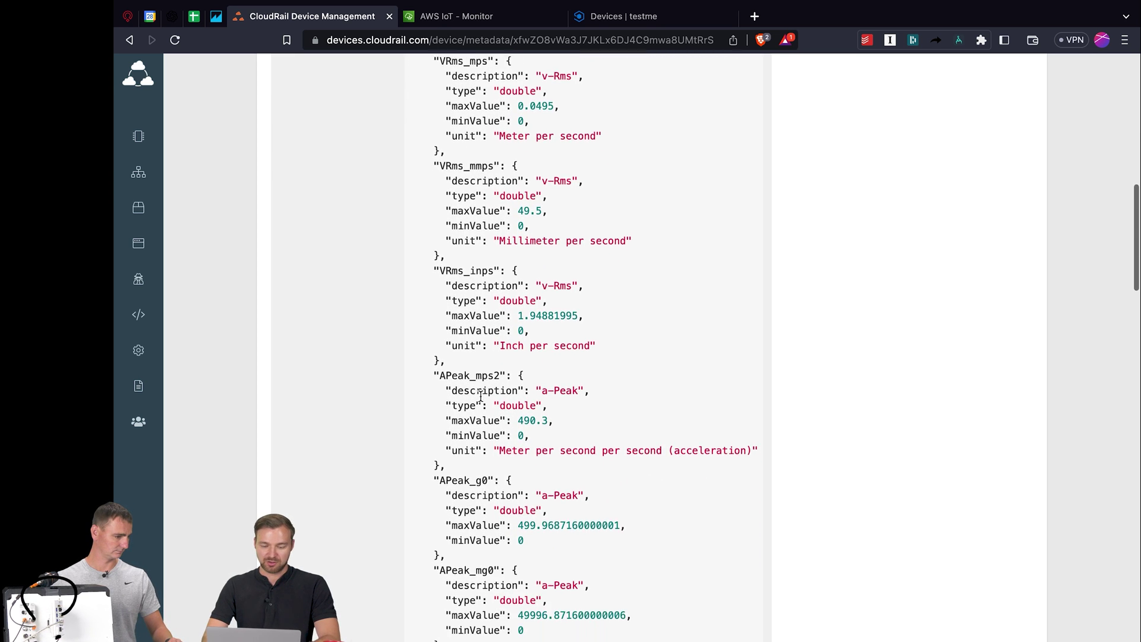
scroll(481, 395, "down", 20)
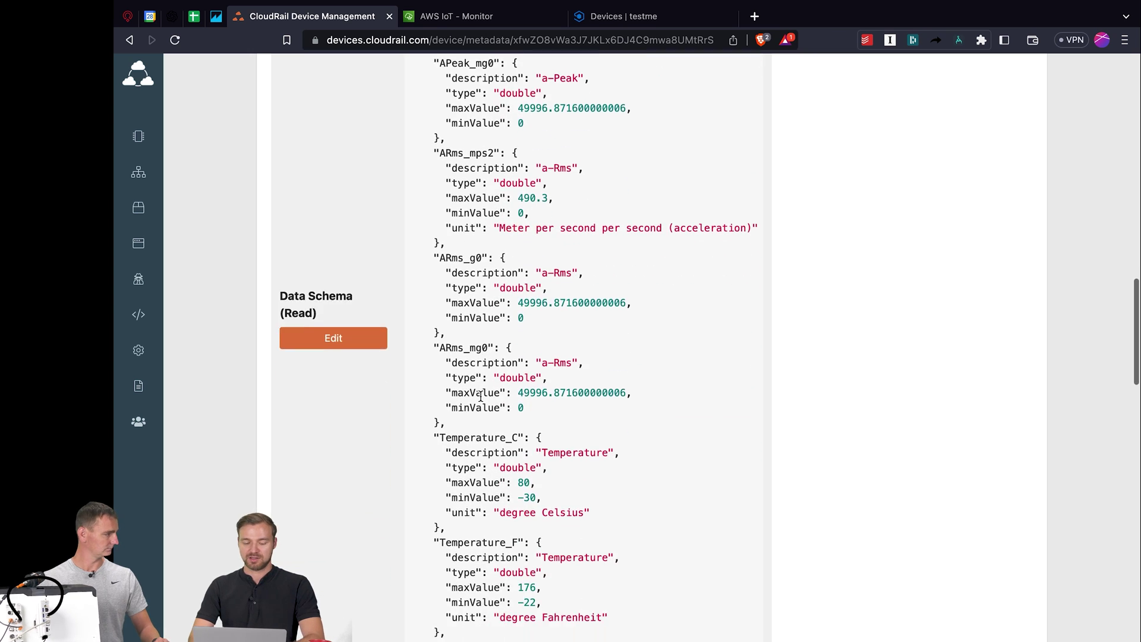
scroll(481, 395, "down", 15)
left_click_drag(431, 434, 403, 193)
left_click(419, 259)
scroll(419, 259, "up", 20)
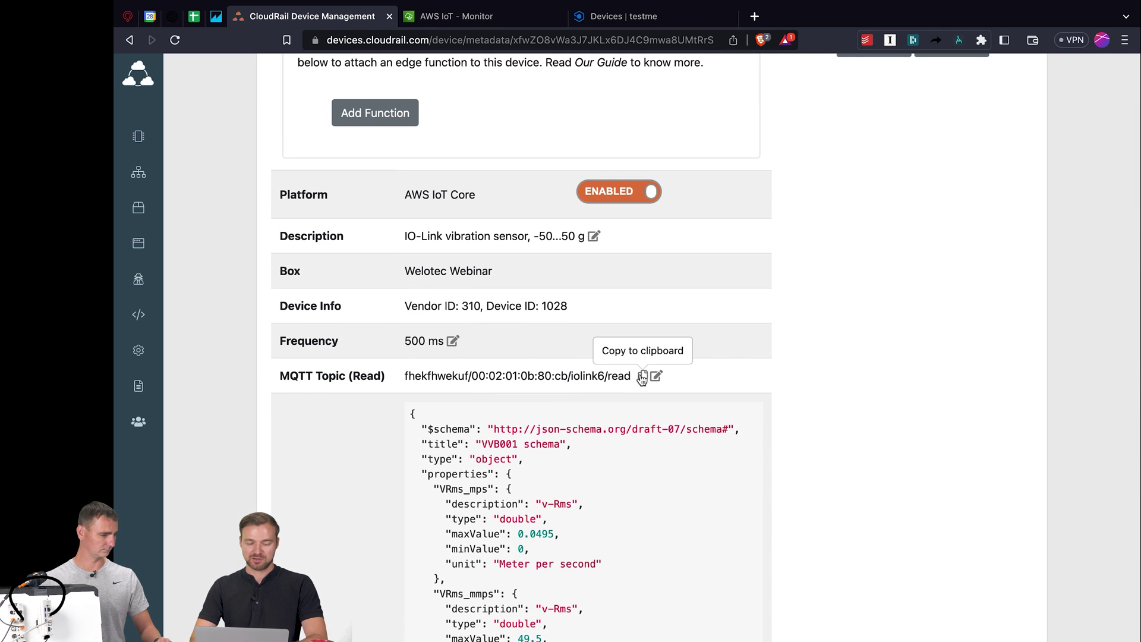
- Open the MQTT test client in the AWS IoT console
left_click(452, 17)
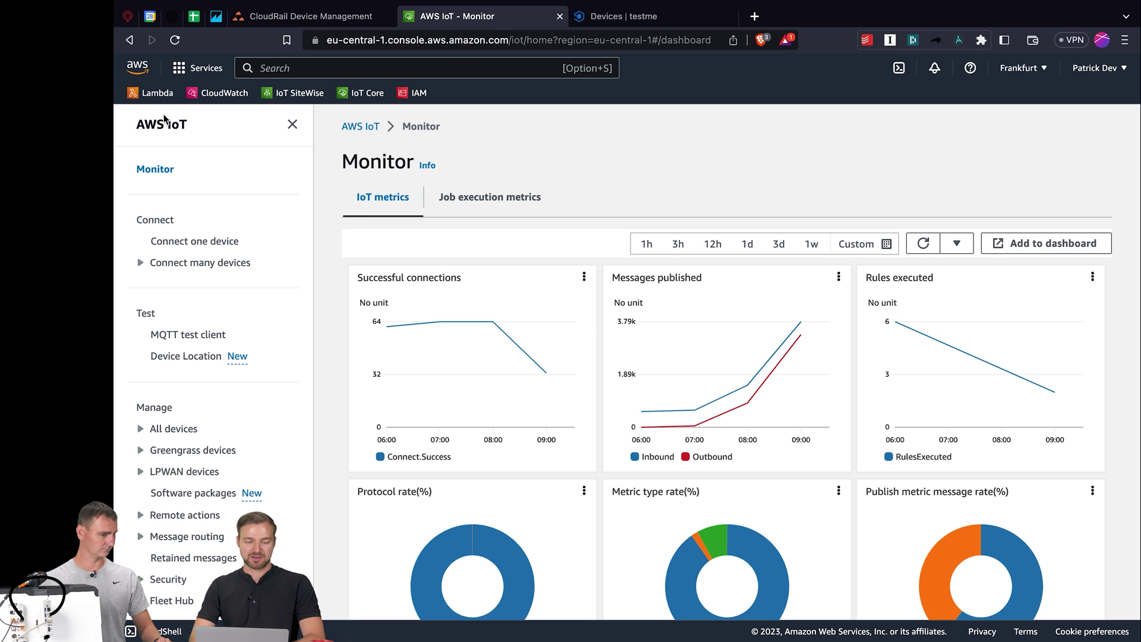
scroll(194, 135, "down", 1)
scroll(192, 190, "down", 2)
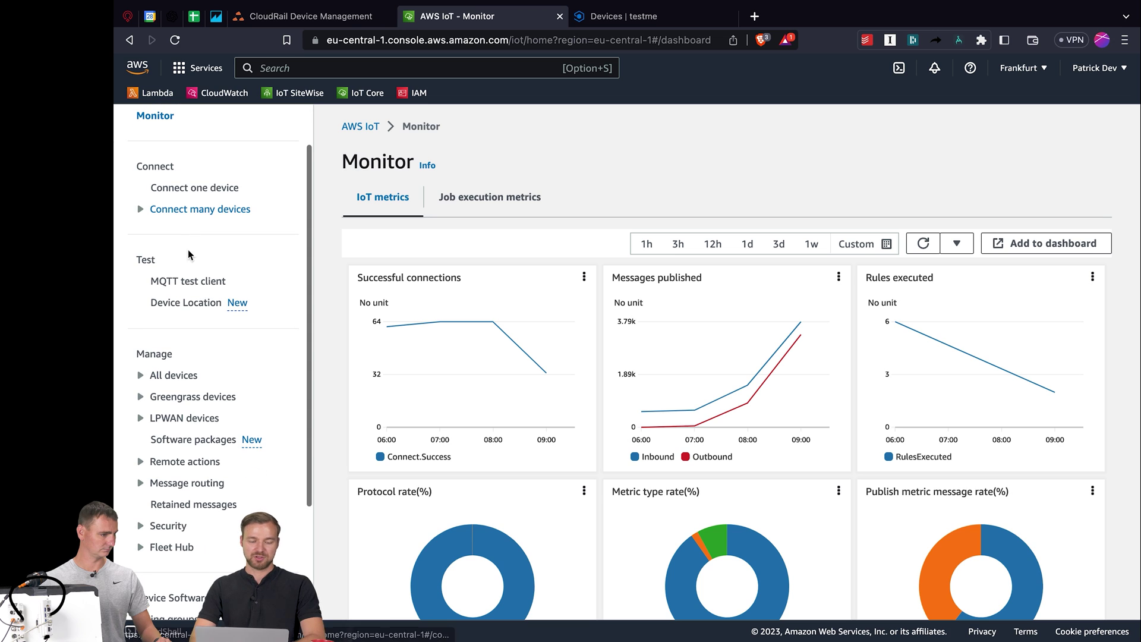
left_click(186, 284)
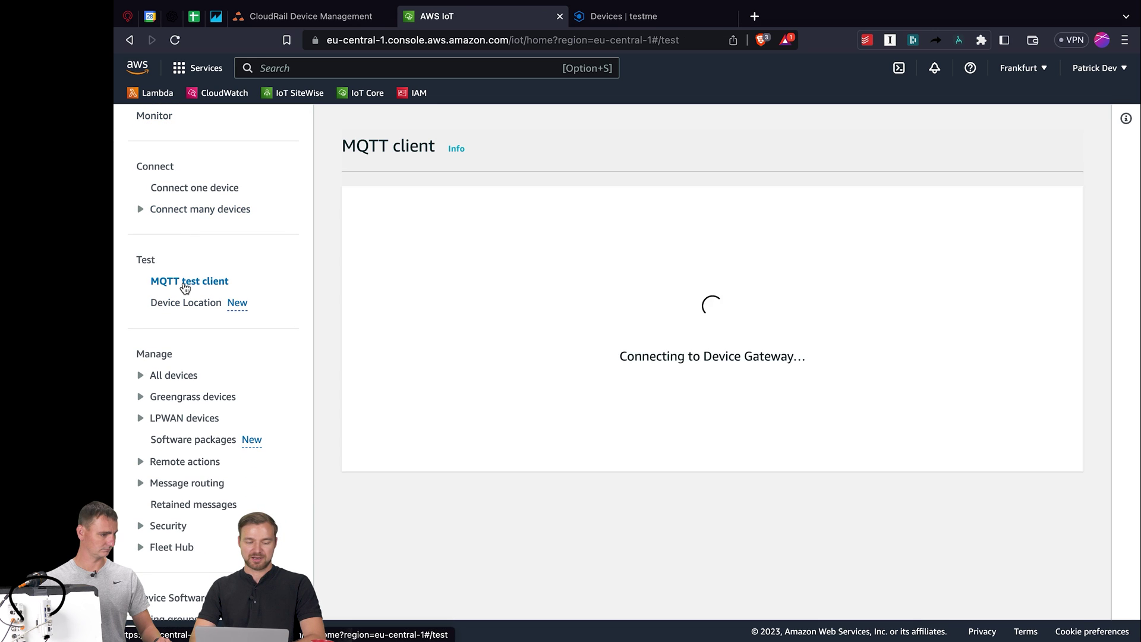
- Subscribe to the pasted iolink6/read topic to receive live vibration readings
left_click(588, 354)
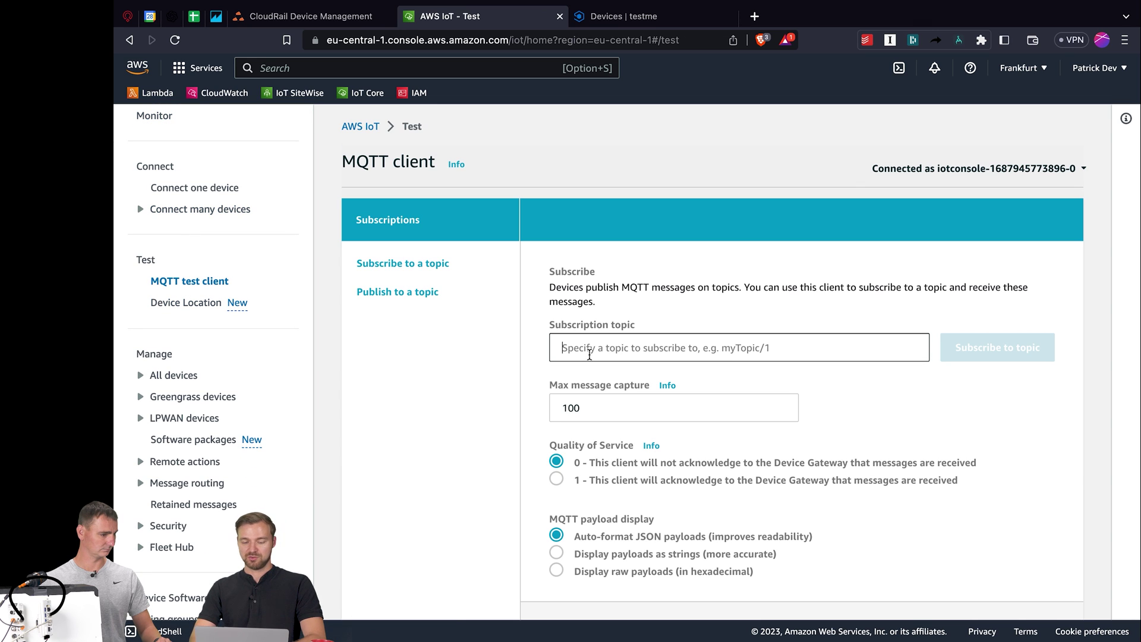
key("super+v")
left_click(972, 352)
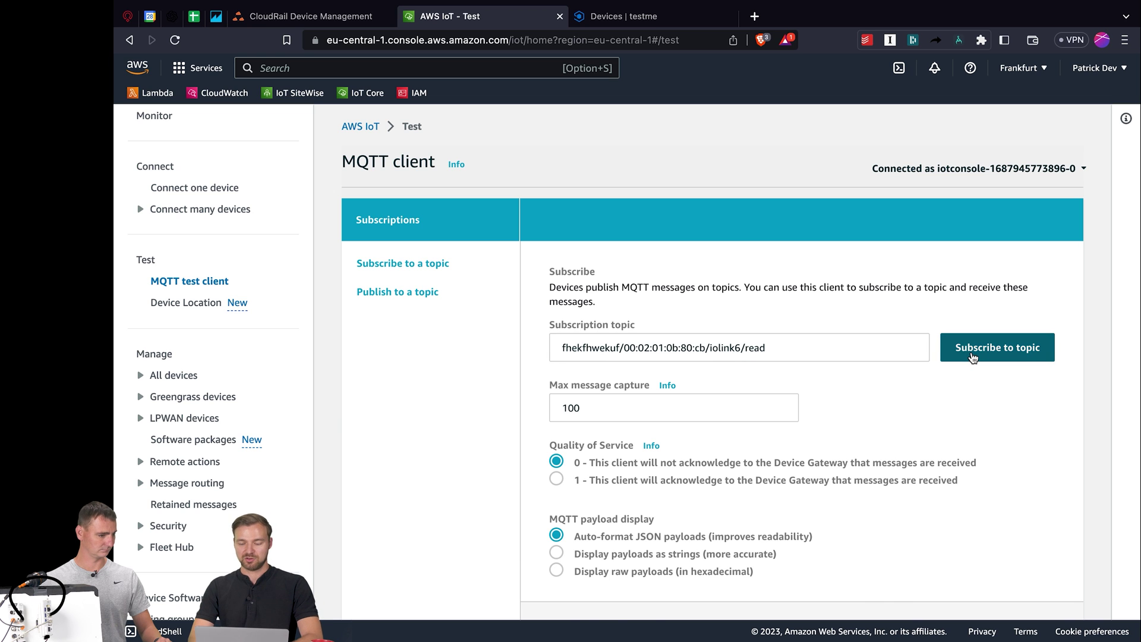
scroll(394, 457, "down", 4)
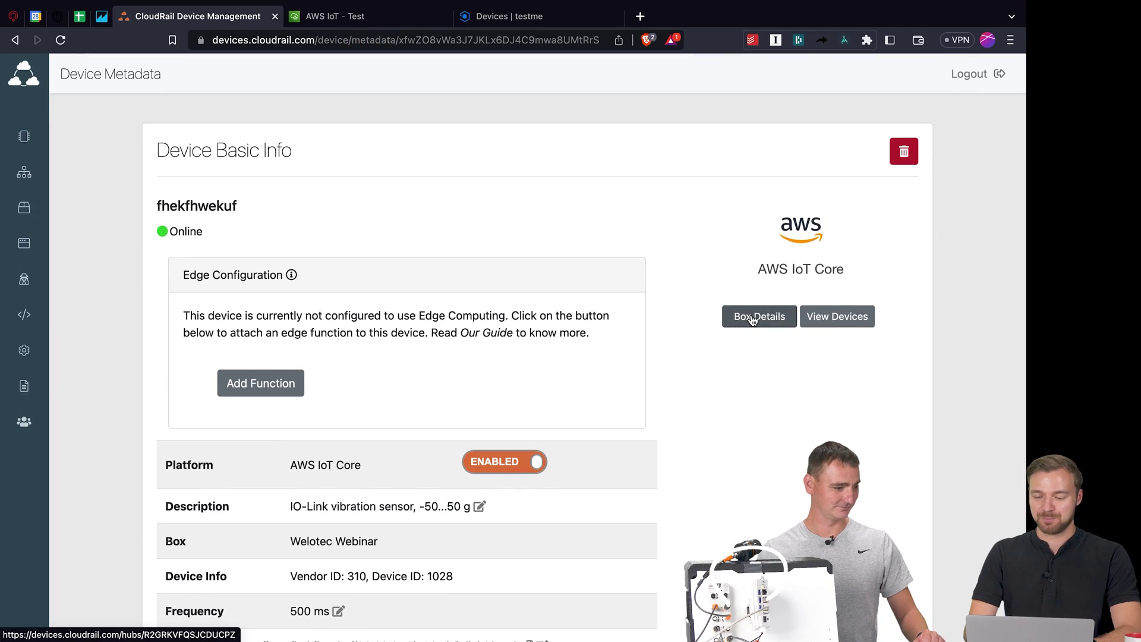
- Start a new directly connected sensor connection with the (Tower) Light as source
left_click(753, 320)
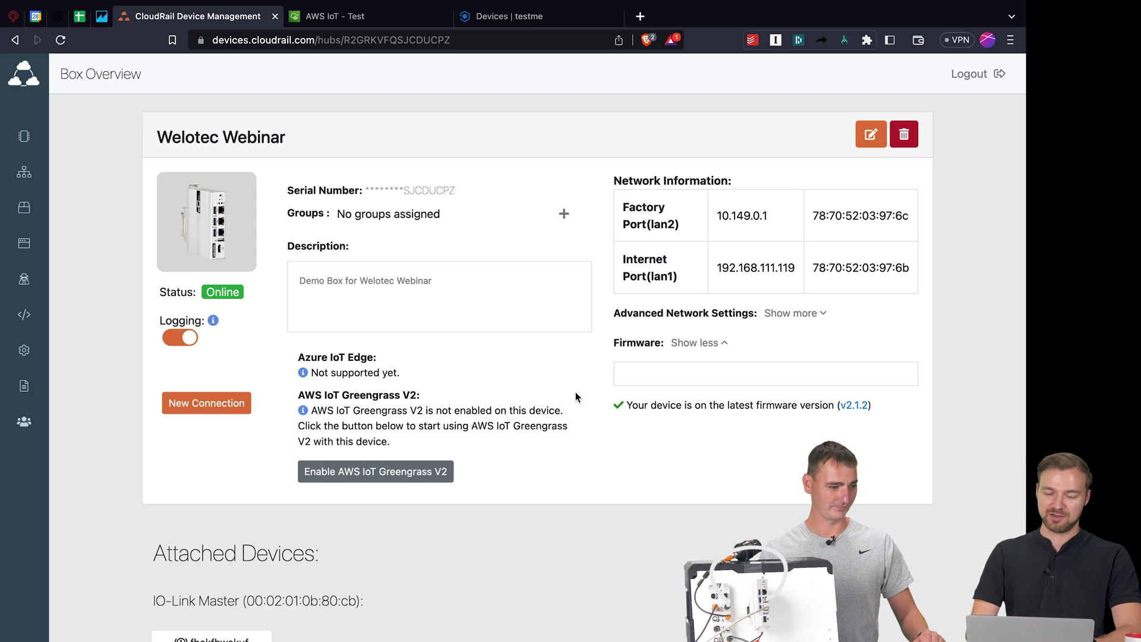
scroll(575, 397, "down", 2)
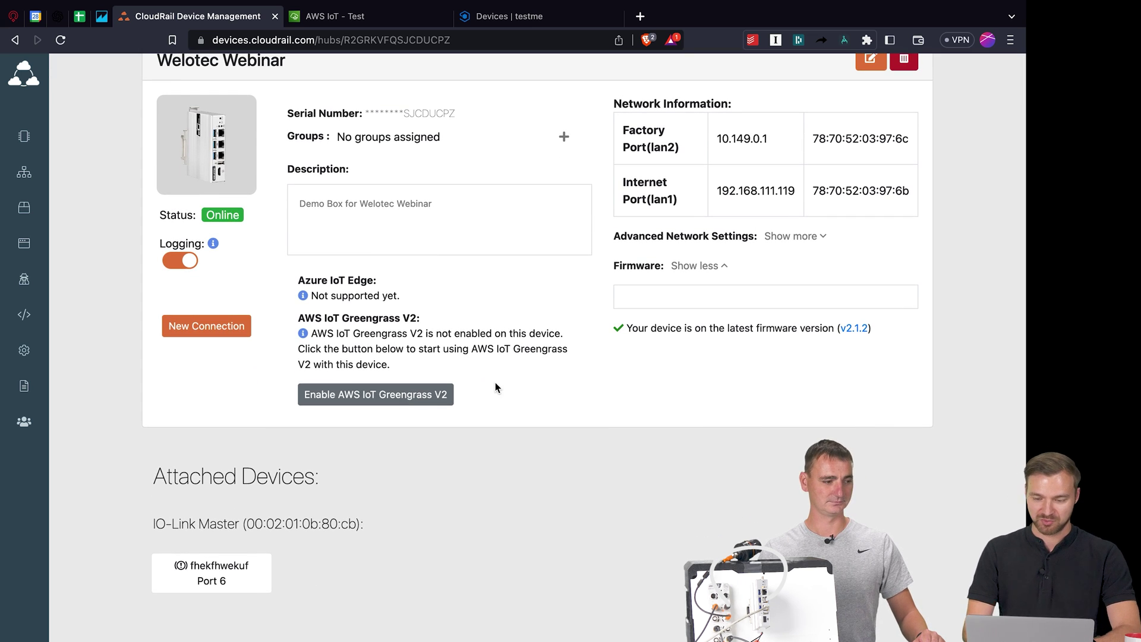
left_click(212, 338)
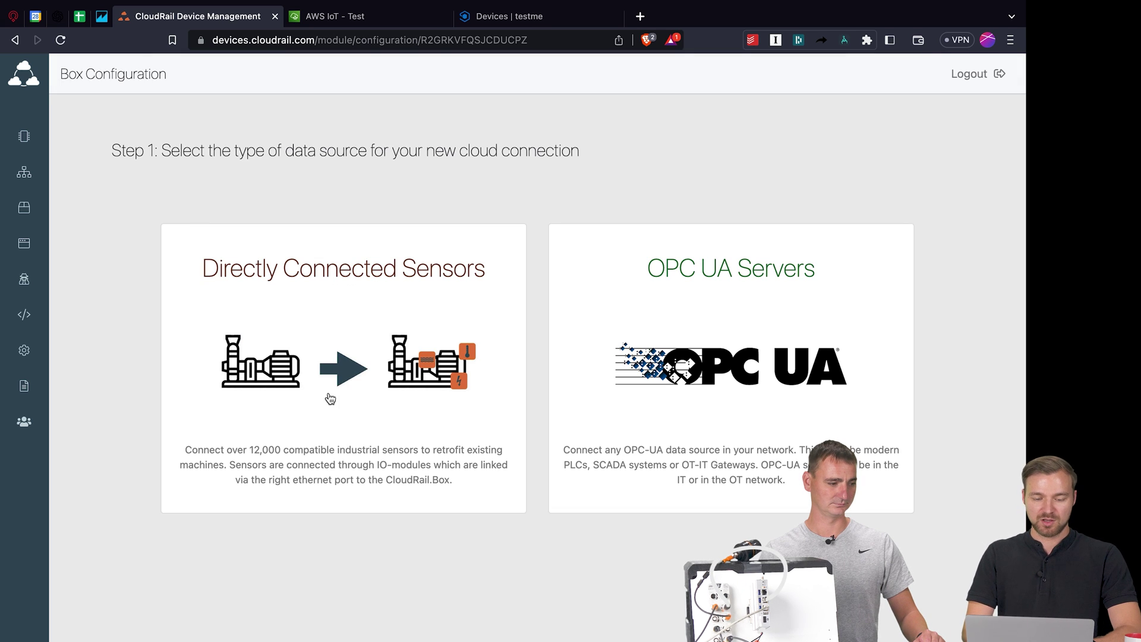
left_click(330, 398)
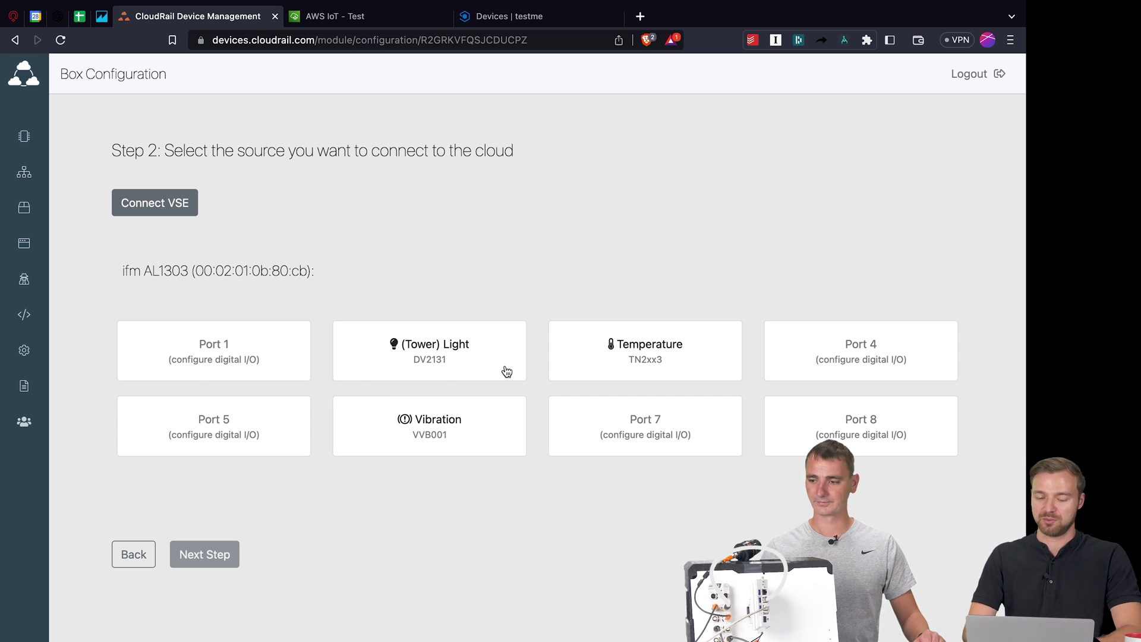
left_click(419, 341)
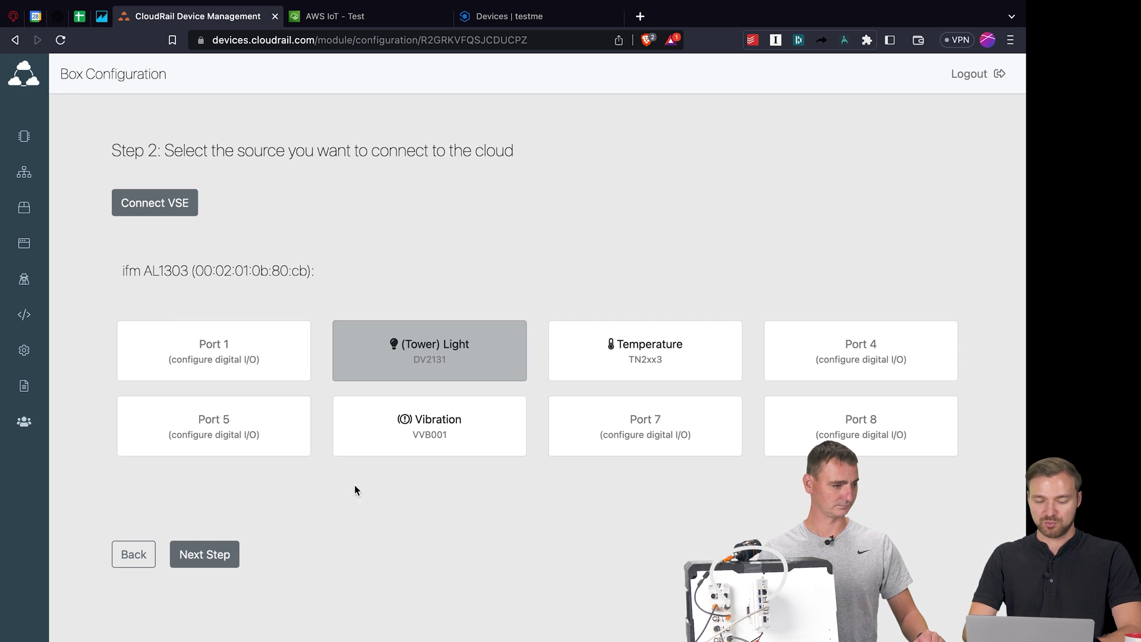
left_click(229, 554)
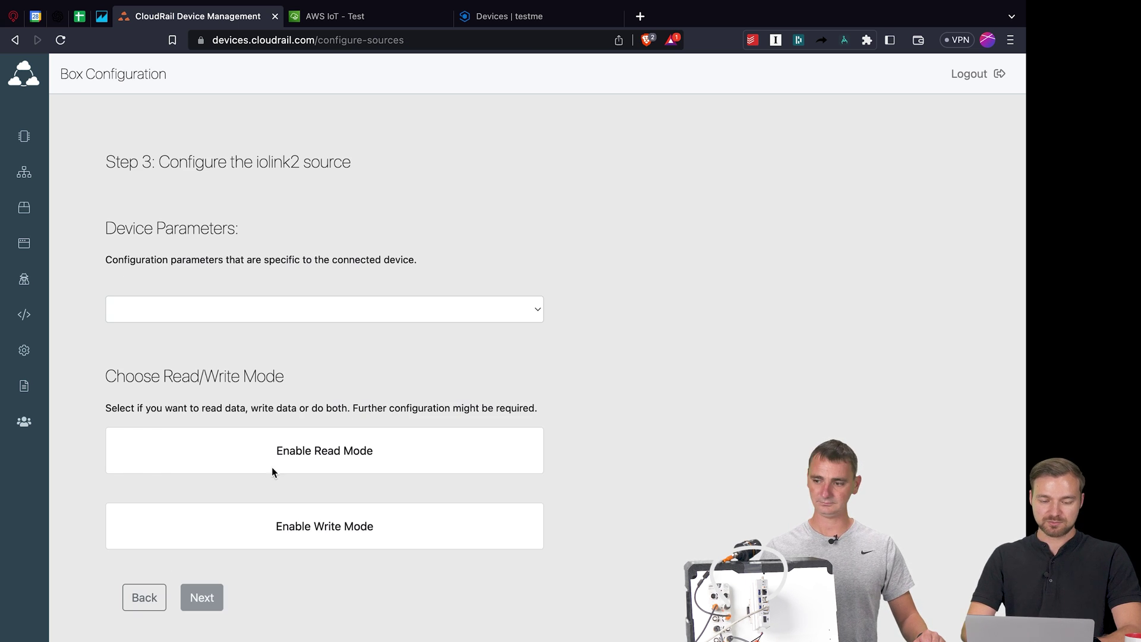
- Set the tower light to RGBmode with write mode enabled
left_click(270, 320)
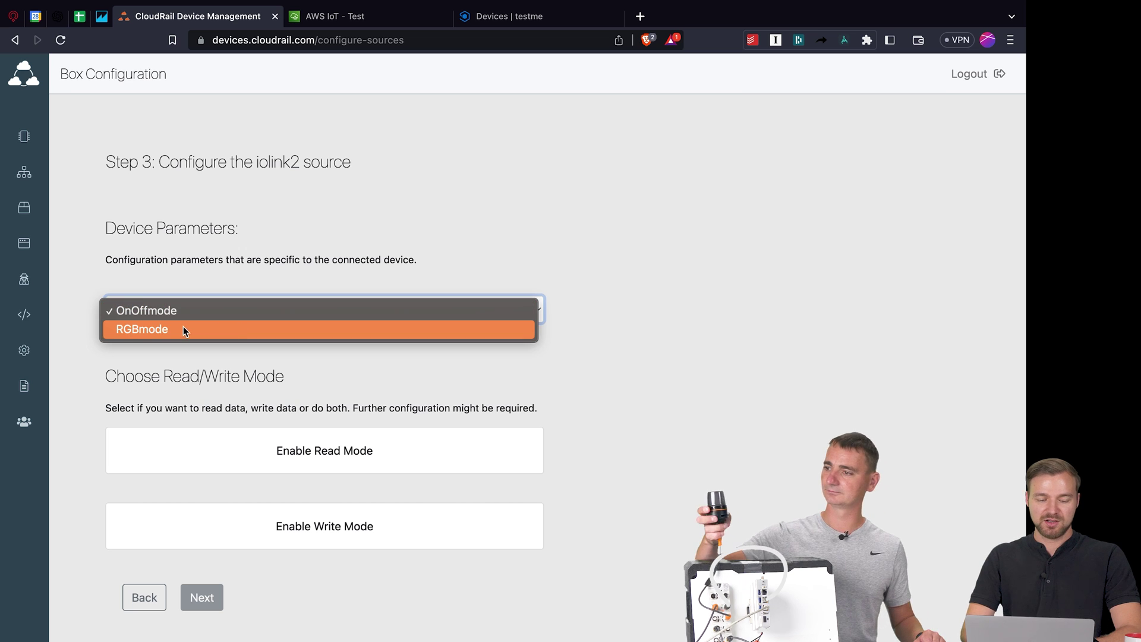
left_click(146, 329)
scroll(146, 335, "down", 1)
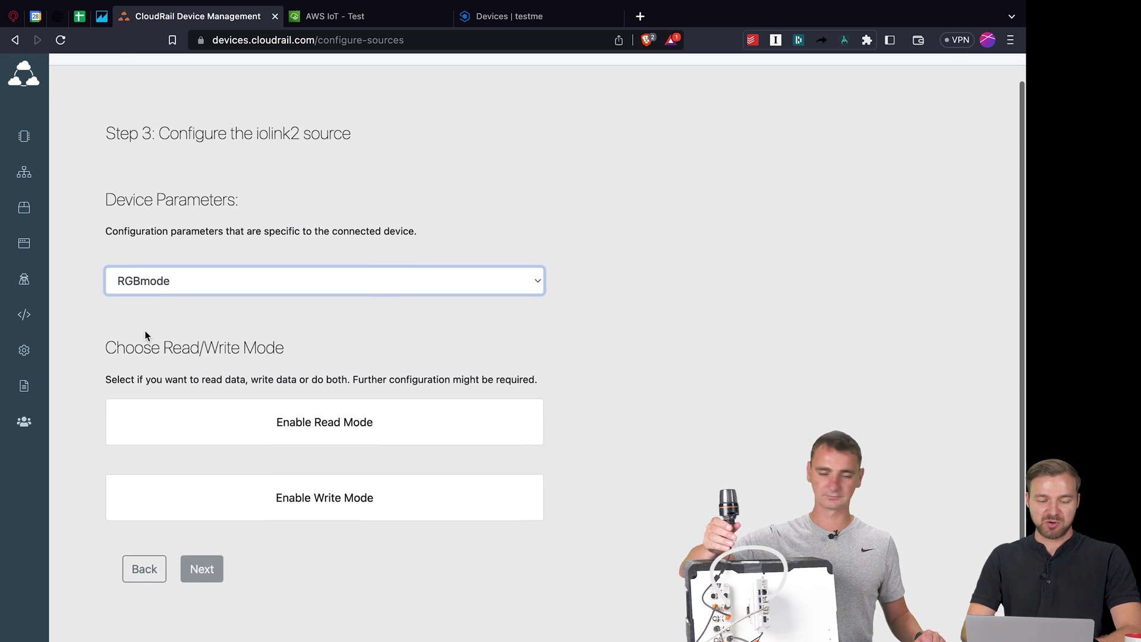
left_click(155, 518)
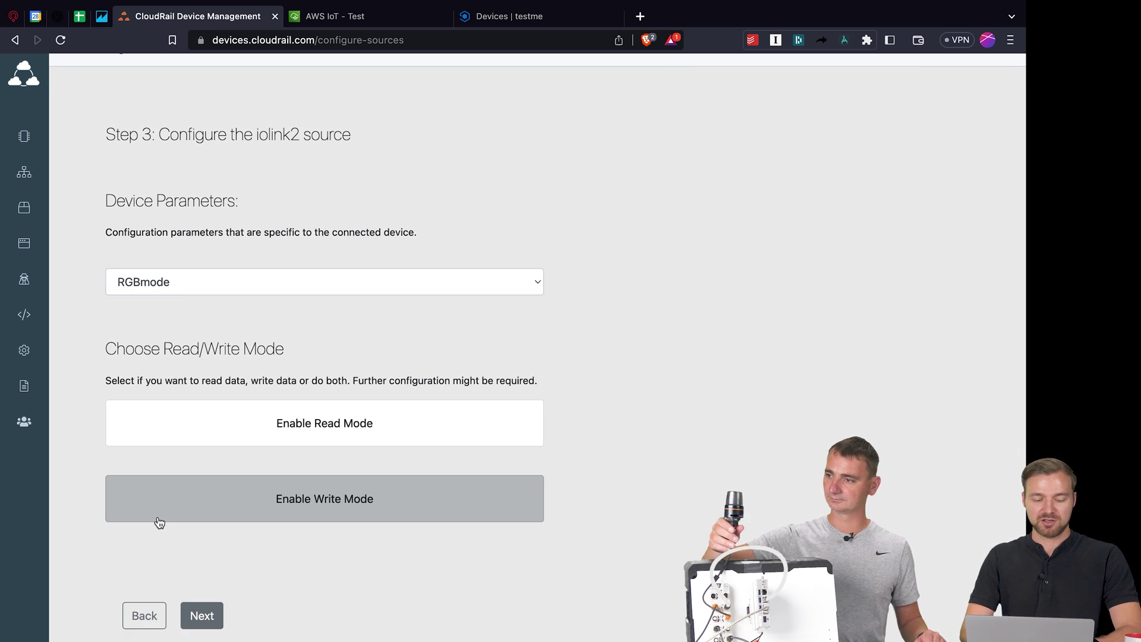
scroll(284, 552, "down", 1)
scroll(283, 551, "down", 1)
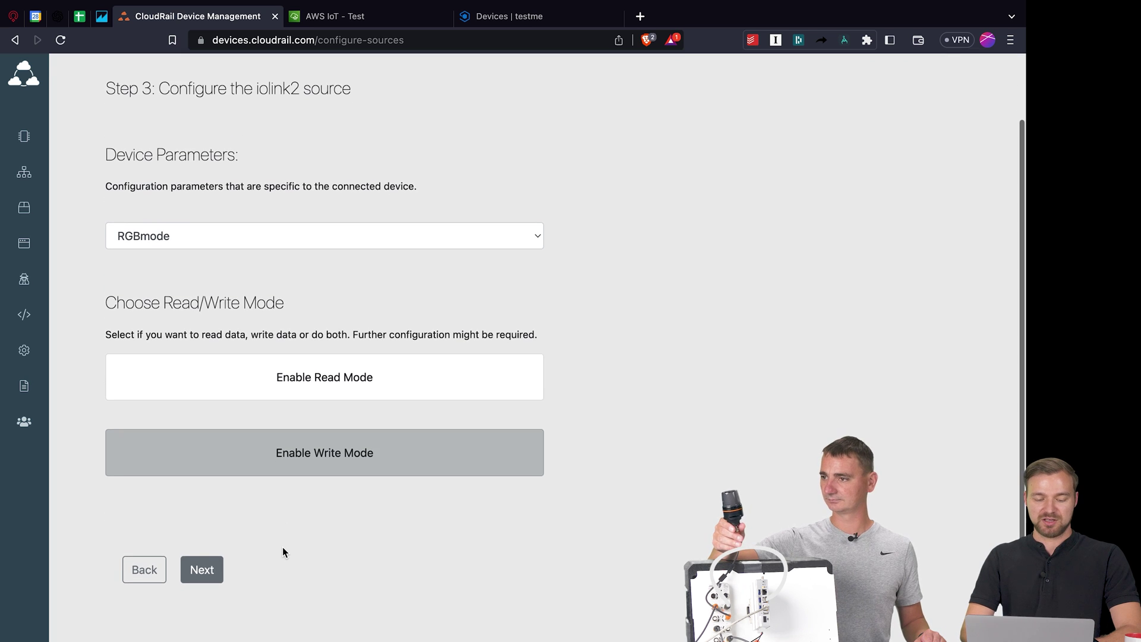
left_click(202, 570)
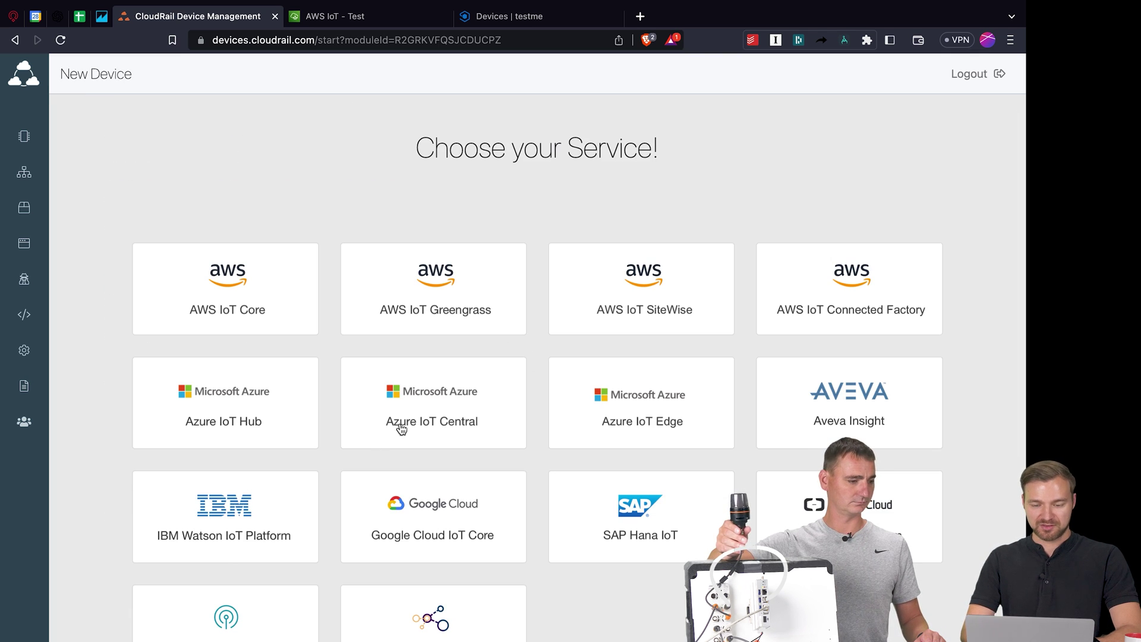
- Create Azure IoT Central device jkhgksdfhda using the IoT Central credentials
left_click(410, 423)
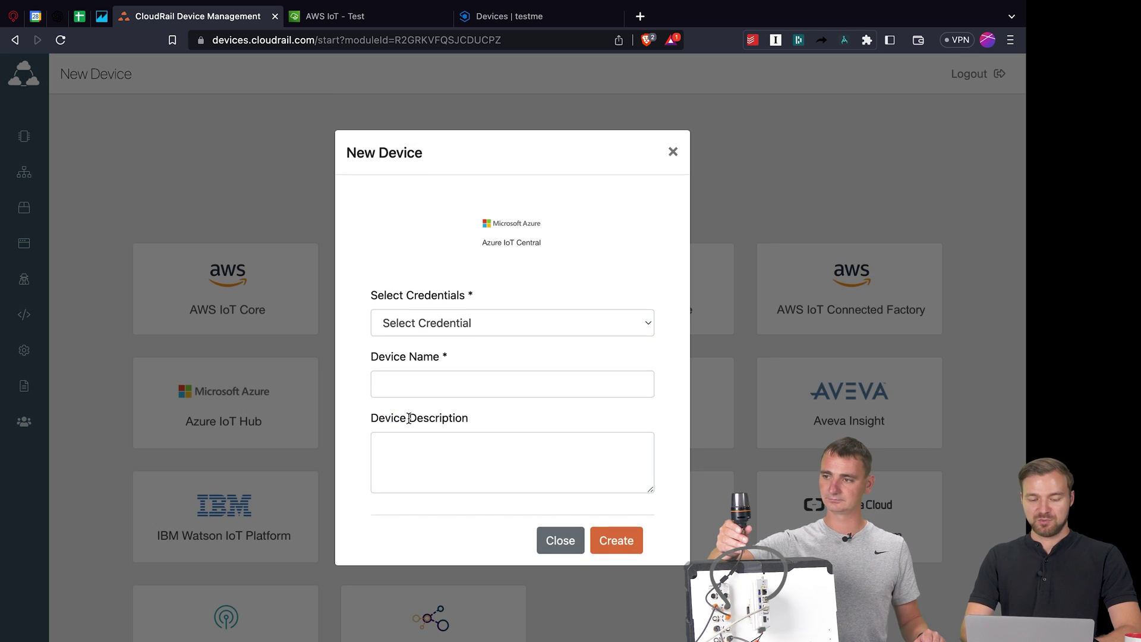
left_click(457, 330)
left_click(453, 341)
left_click(428, 376)
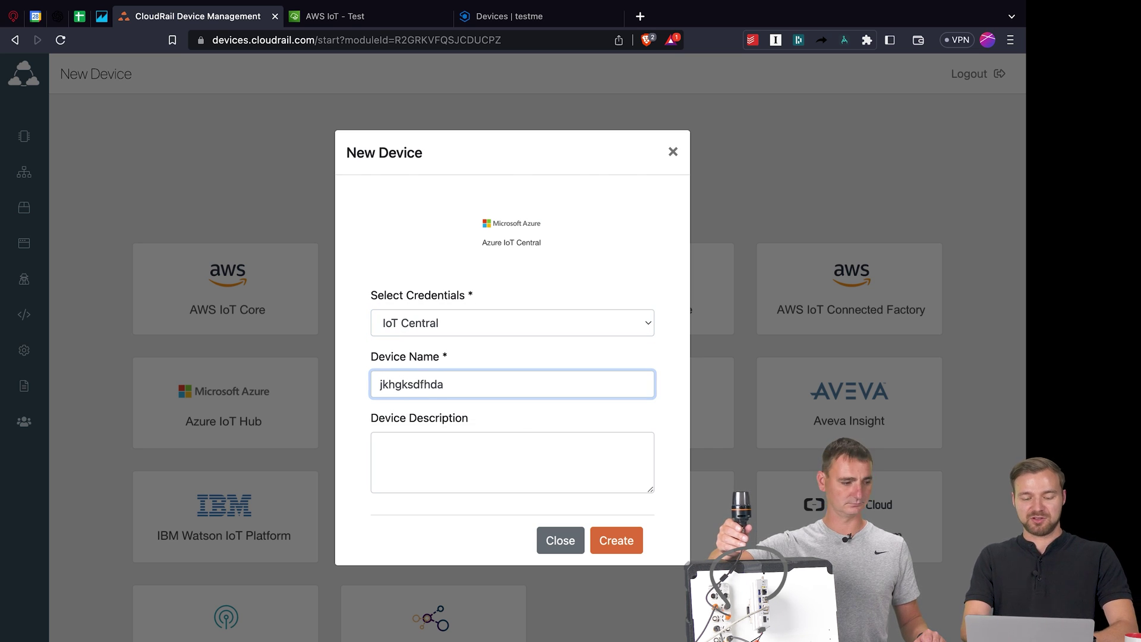
left_click(615, 545)
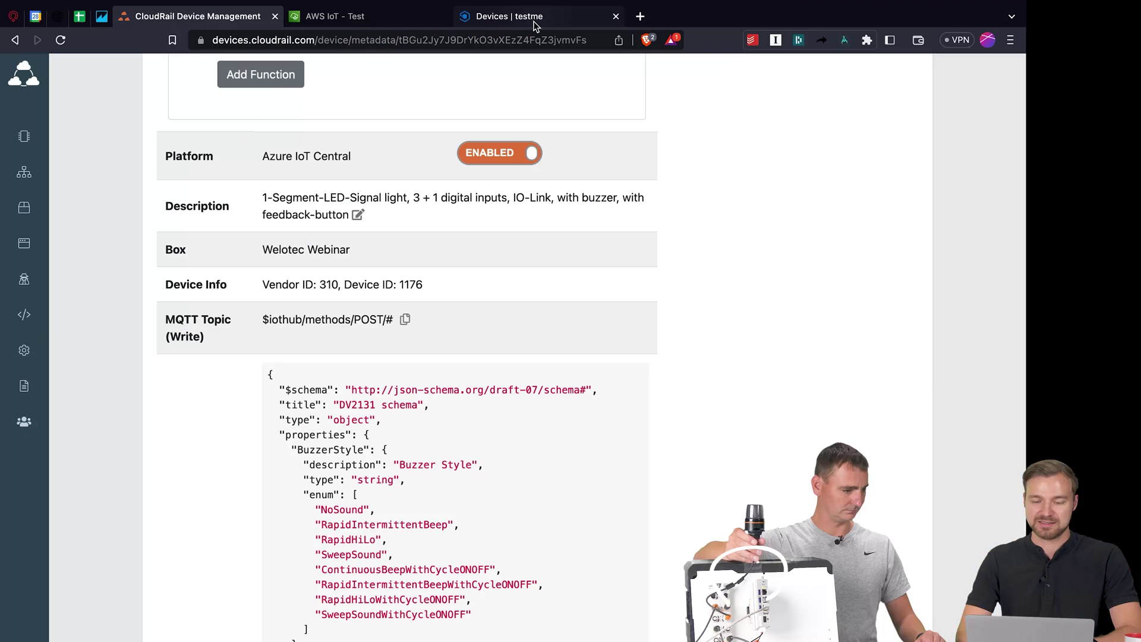
- Review the DV2131 write data schema, then switch to the Devices | testme tab
scroll(518, 259, "down", 3)
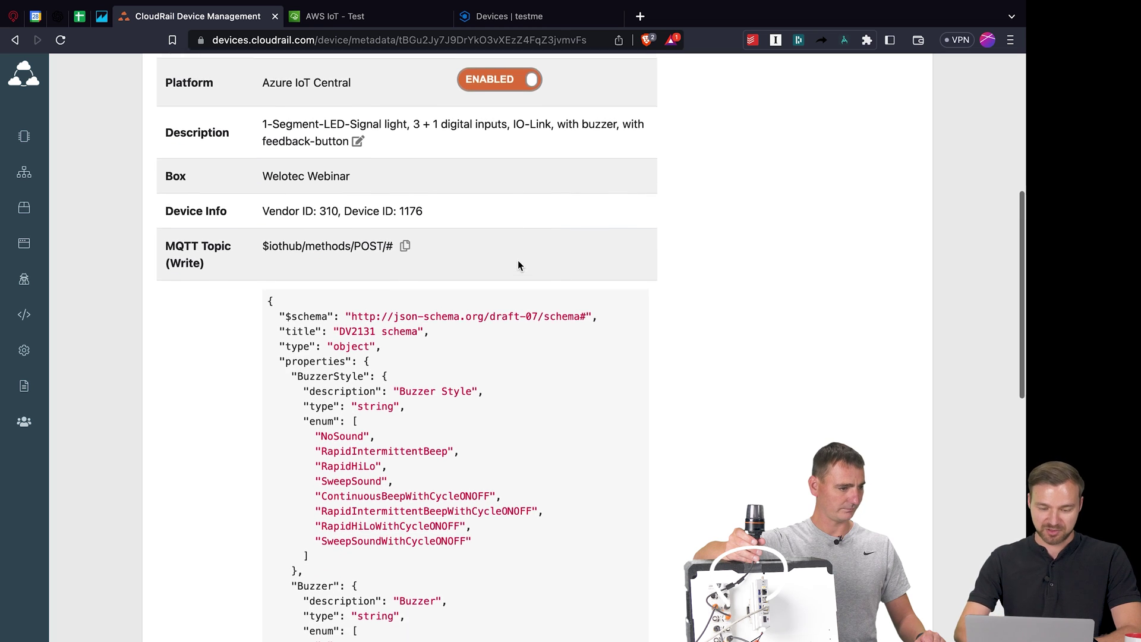
scroll(518, 265, "down", 4)
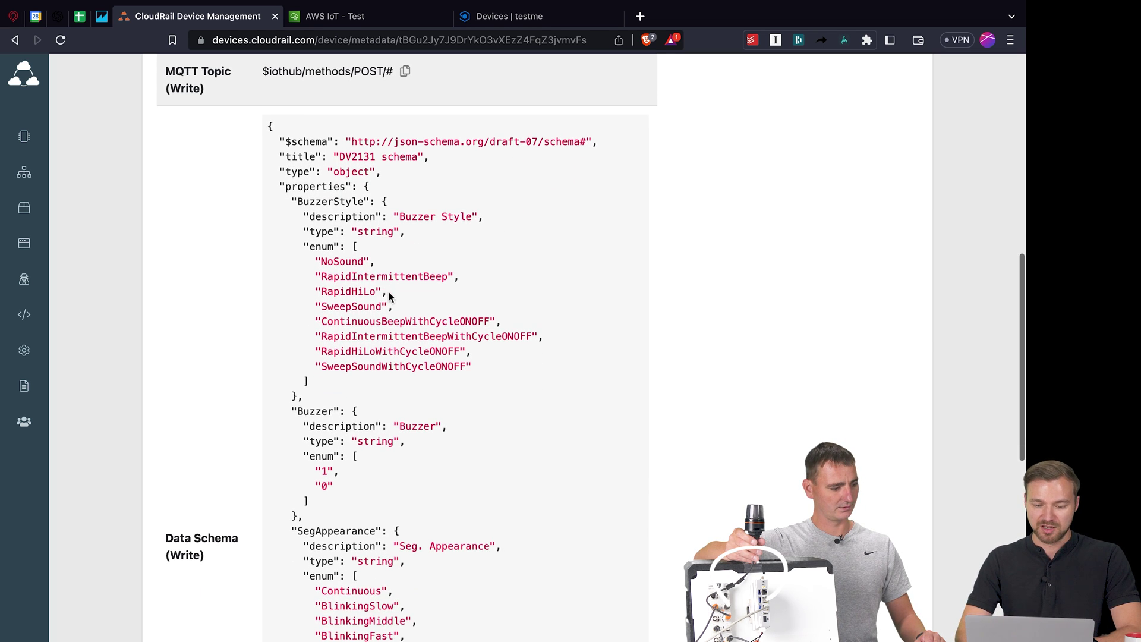
scroll(349, 232, "down", 11)
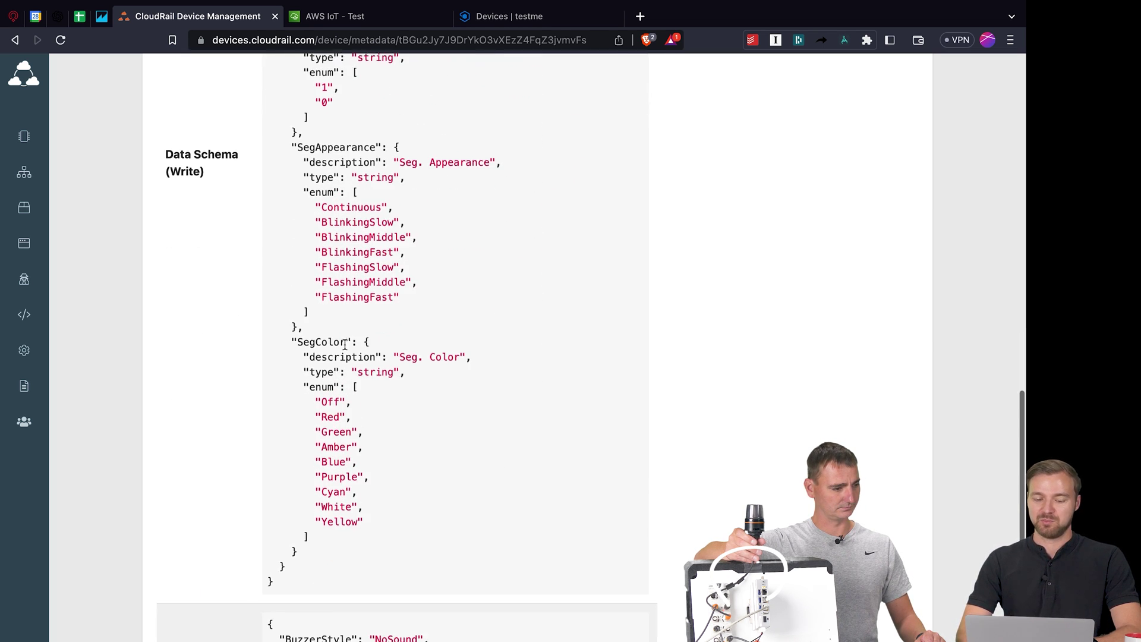
scroll(345, 345, "up", 20)
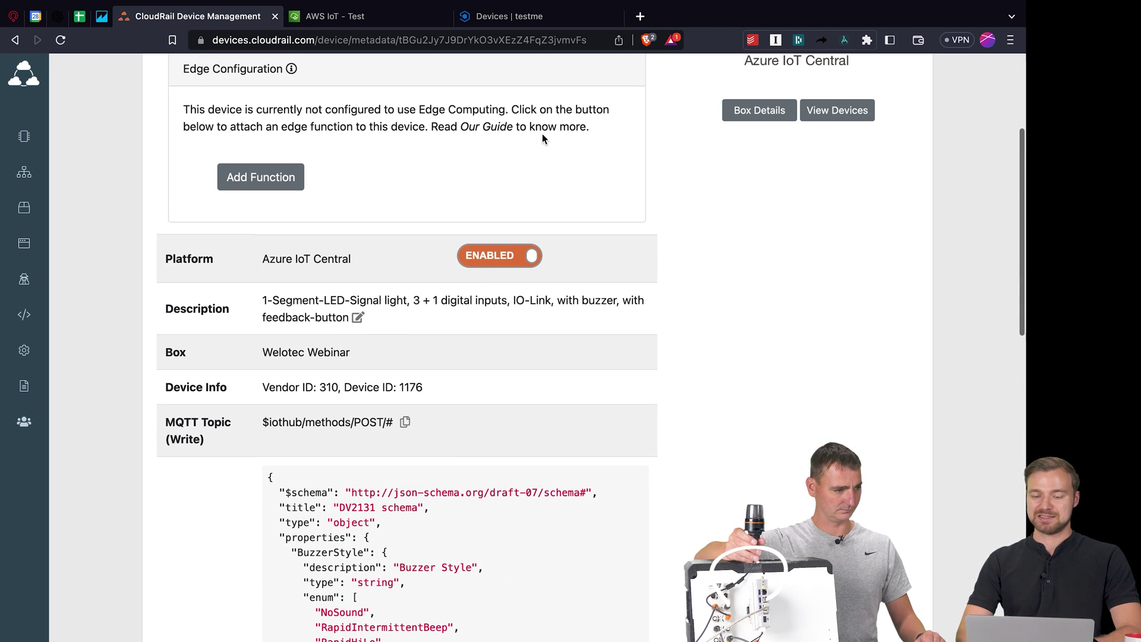
left_click(528, 16)
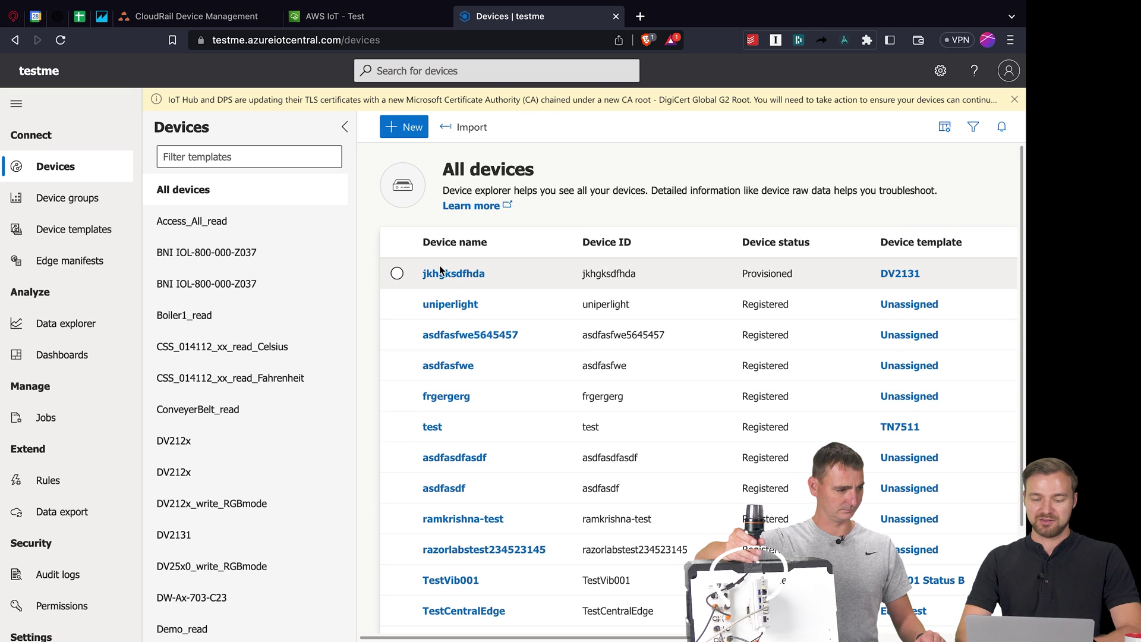
- On jkhgksdfhda's command, set BuzzerStyle NoSound, Buzzer Null, SegAppearance BlinkingSlow, SegColor Red
left_click(457, 274)
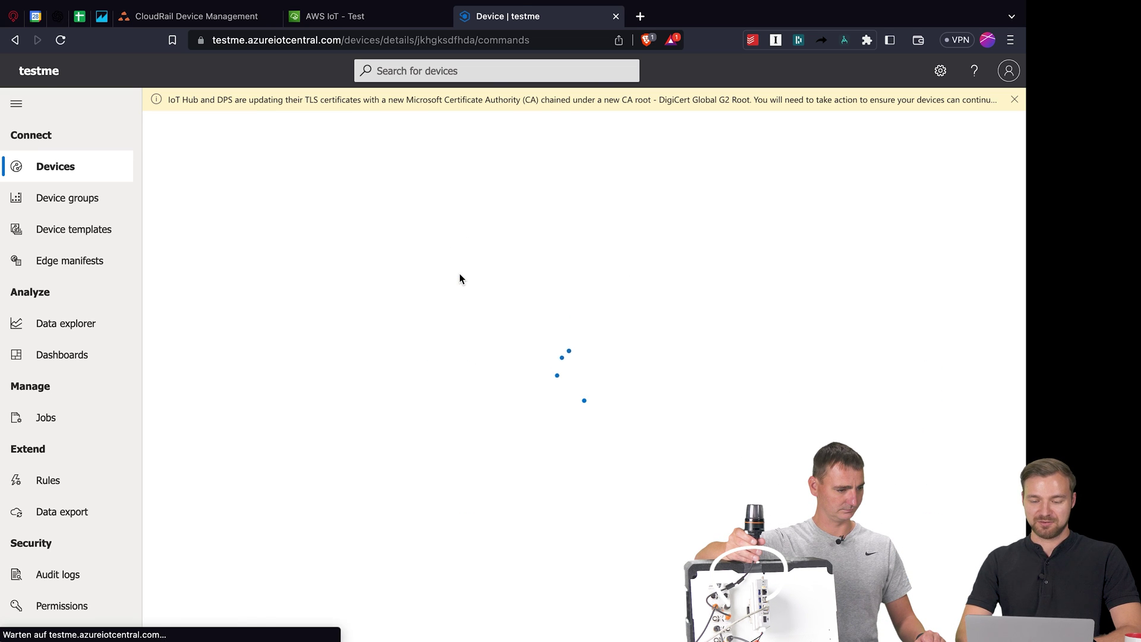
scroll(459, 275, "down", 1)
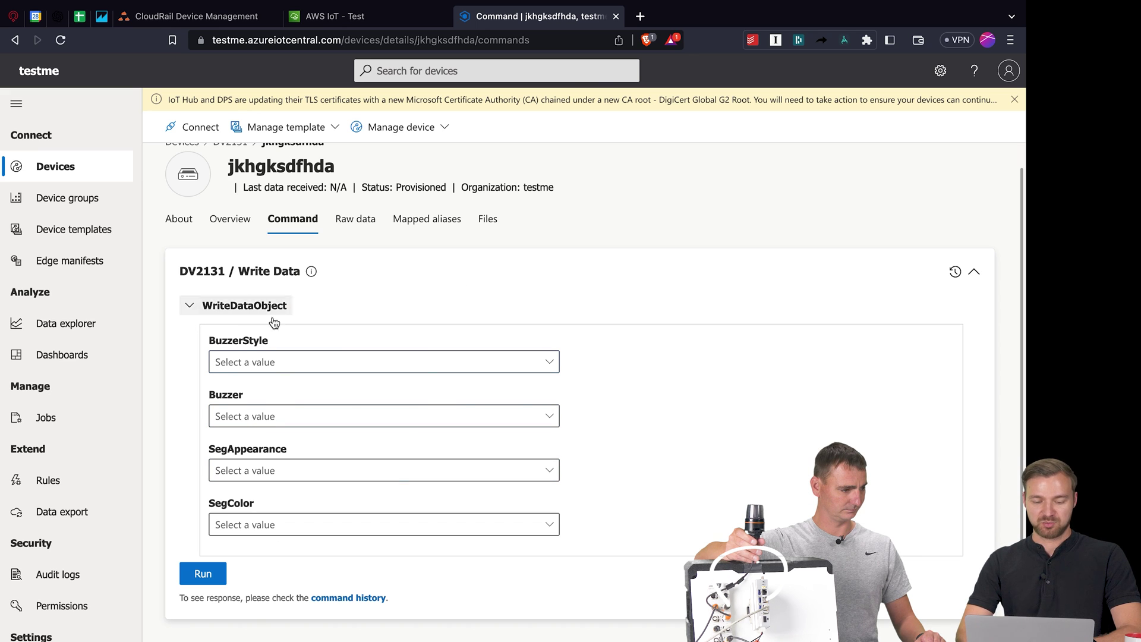
left_click(272, 365)
left_click(257, 389)
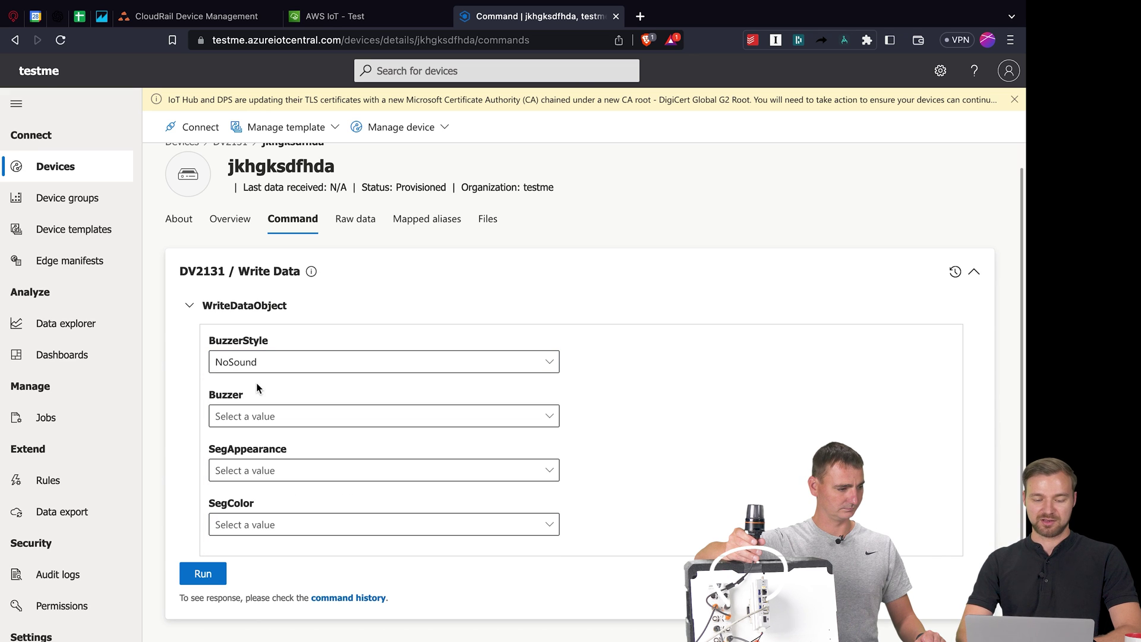
left_click(257, 419)
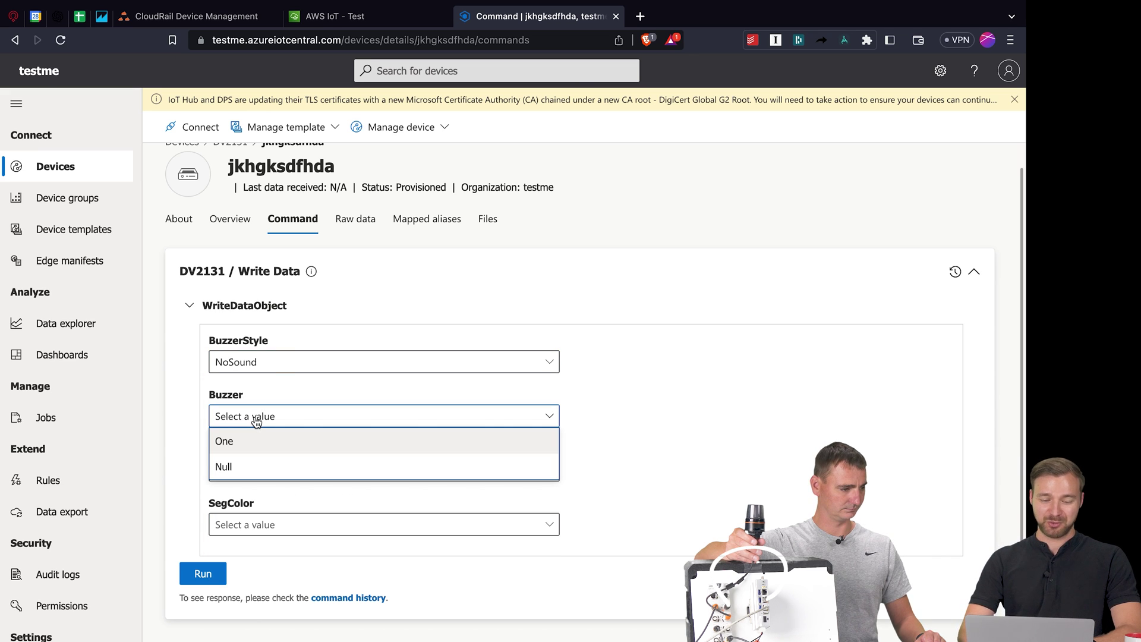
left_click(259, 469)
left_click(264, 472)
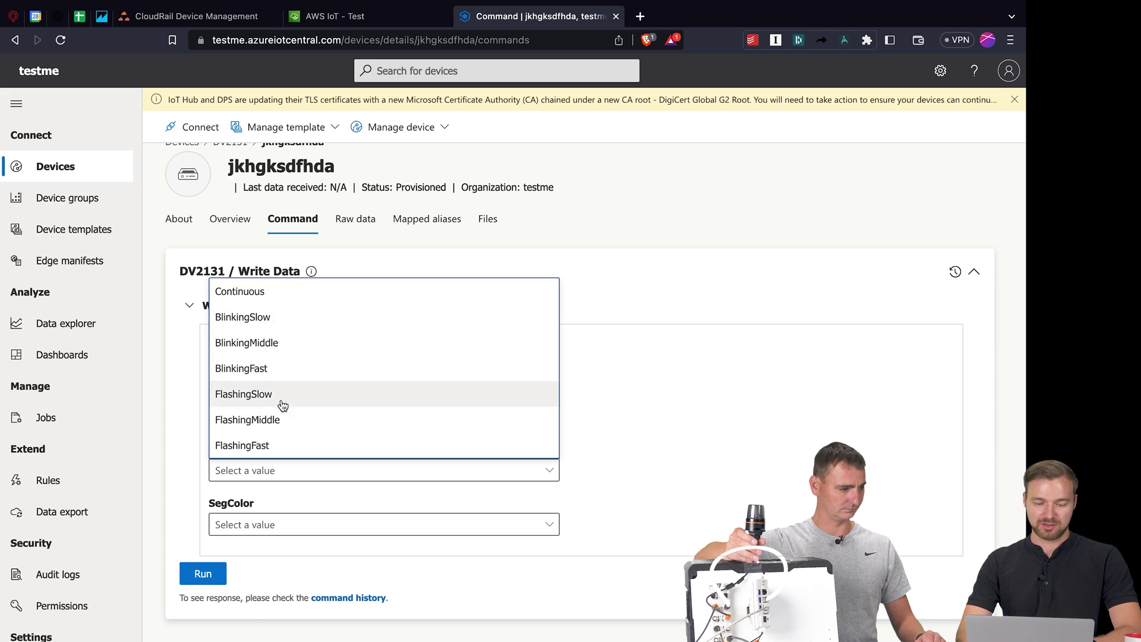
left_click(302, 324)
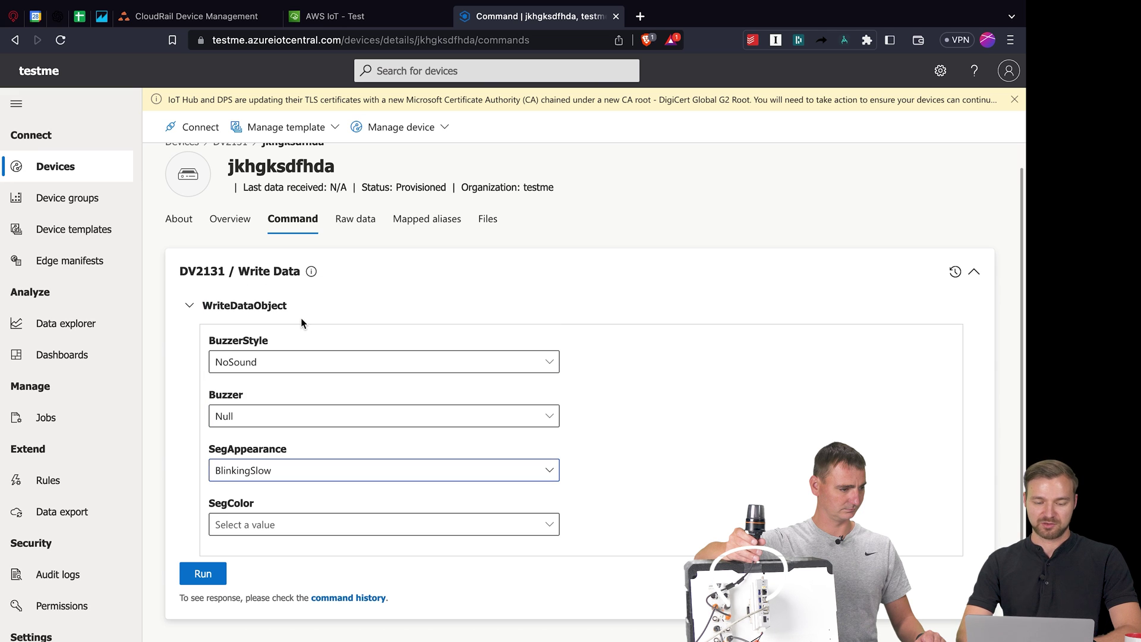
left_click(255, 527)
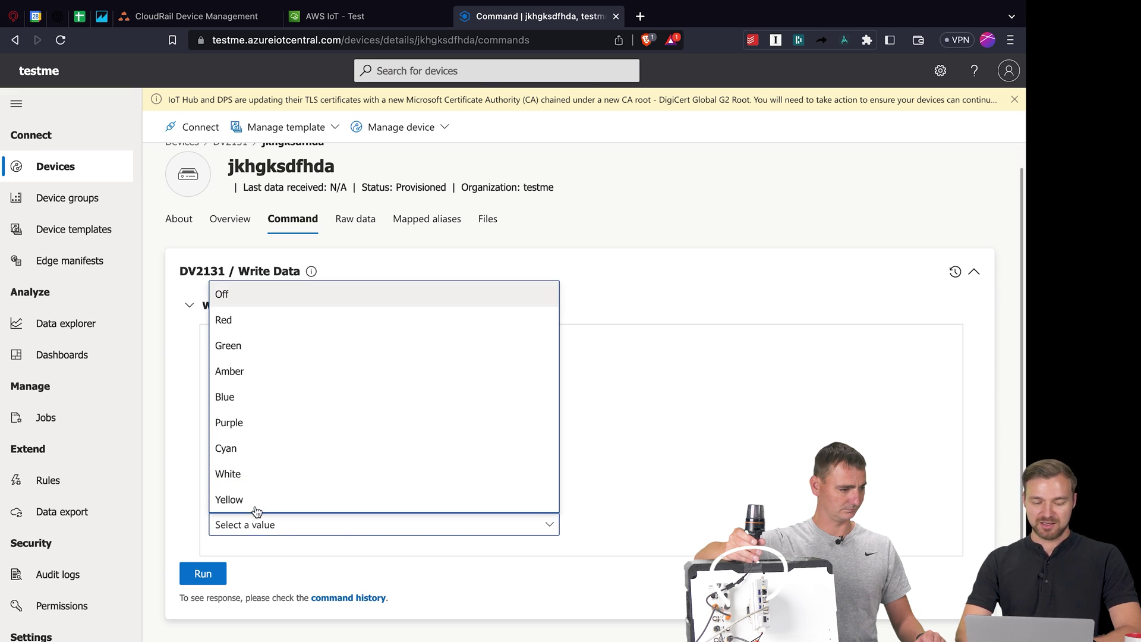
left_click(297, 324)
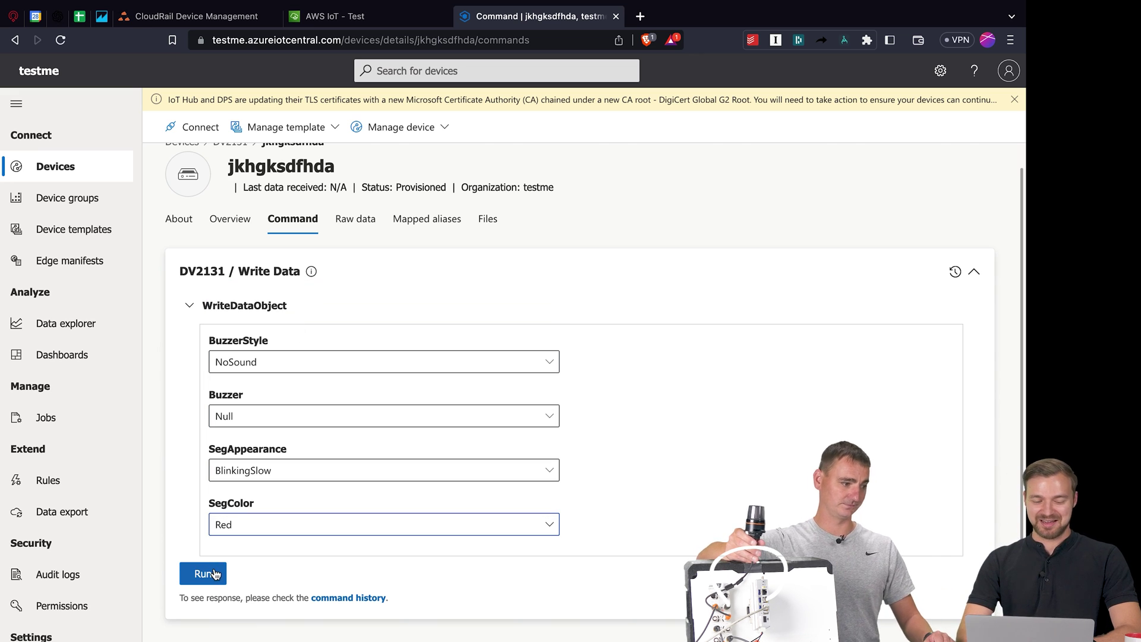